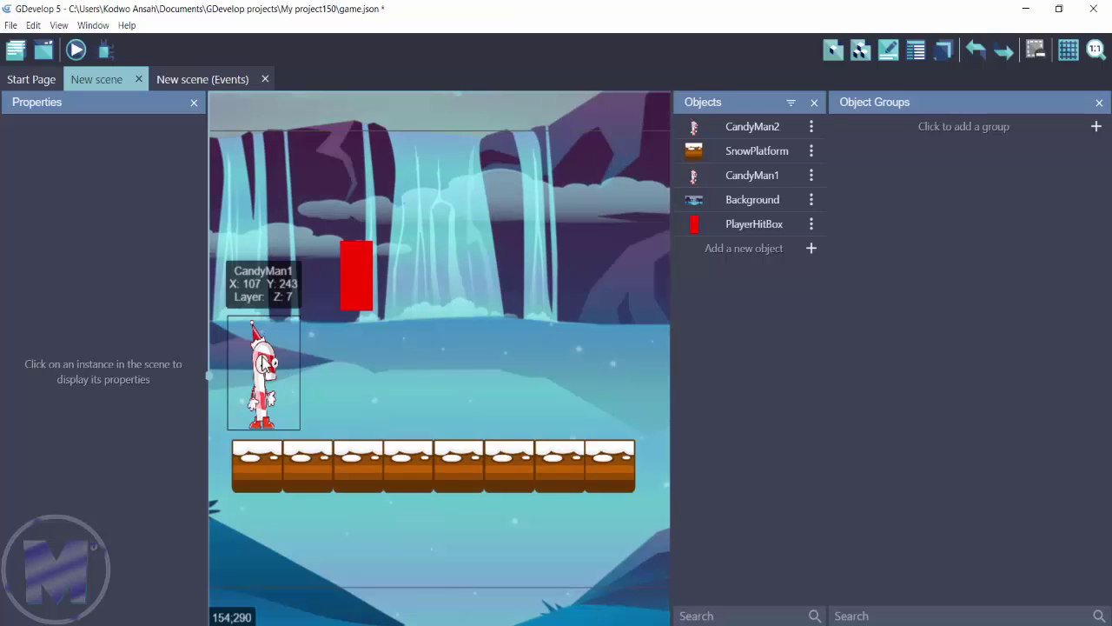
Compare the PlayerHitBox and CandyMan1 instances, then return to the game.json project.
click(360, 279)
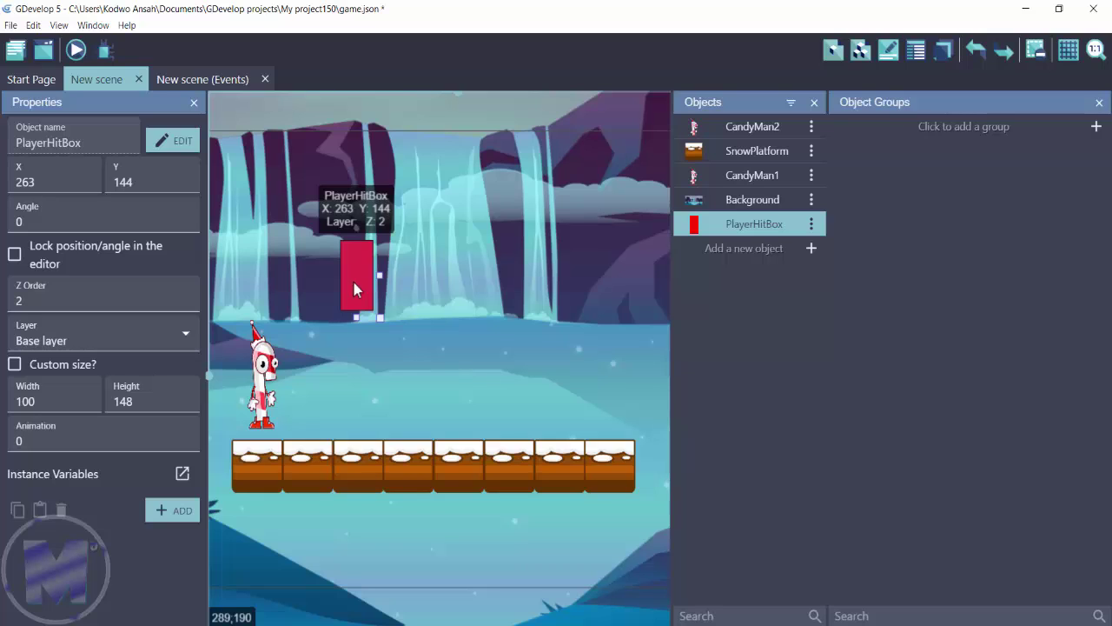
click(276, 372)
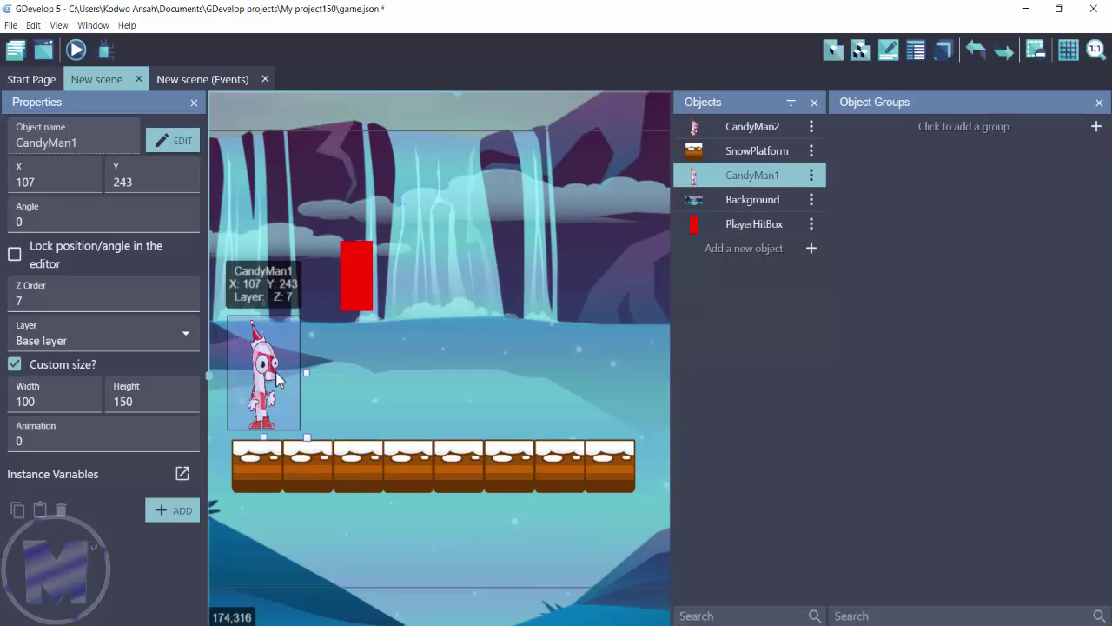
click(357, 282)
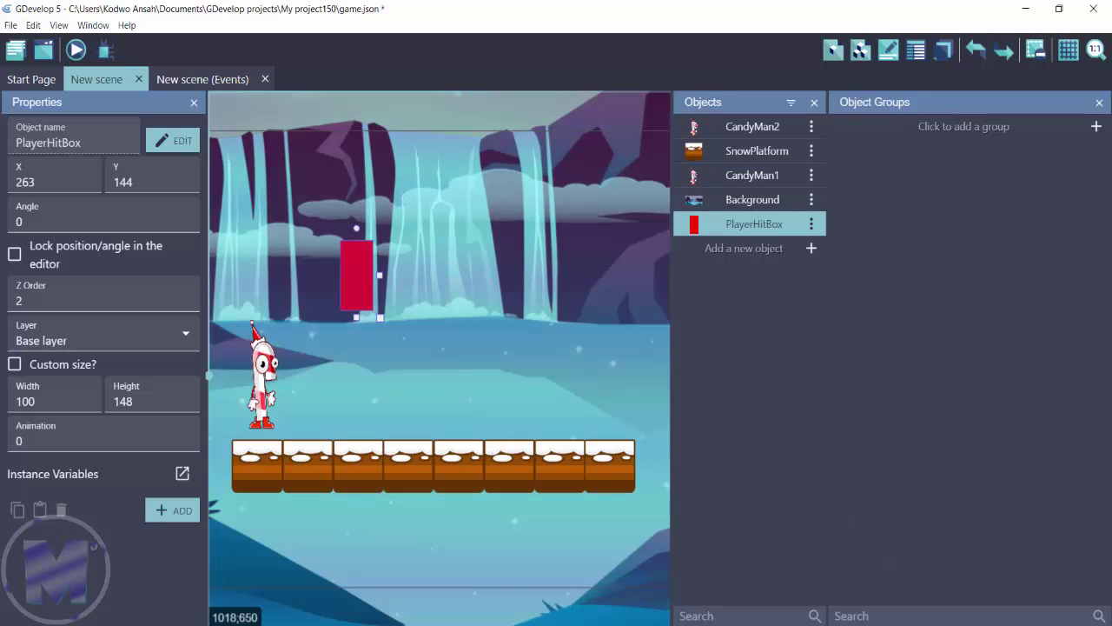
click(971, 569)
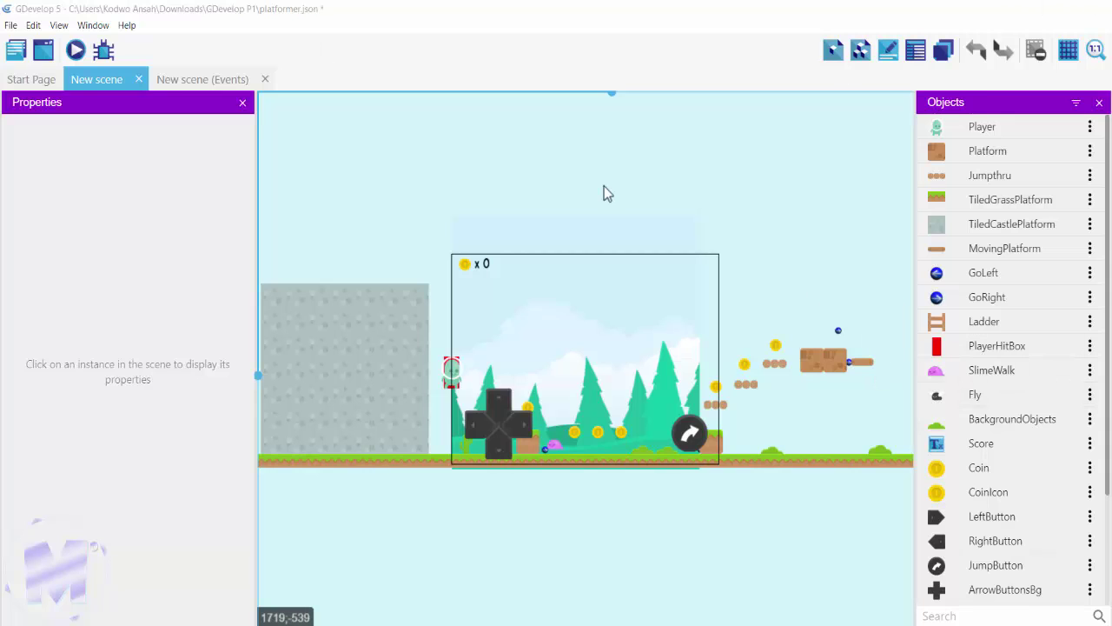
key(alt+Tab)
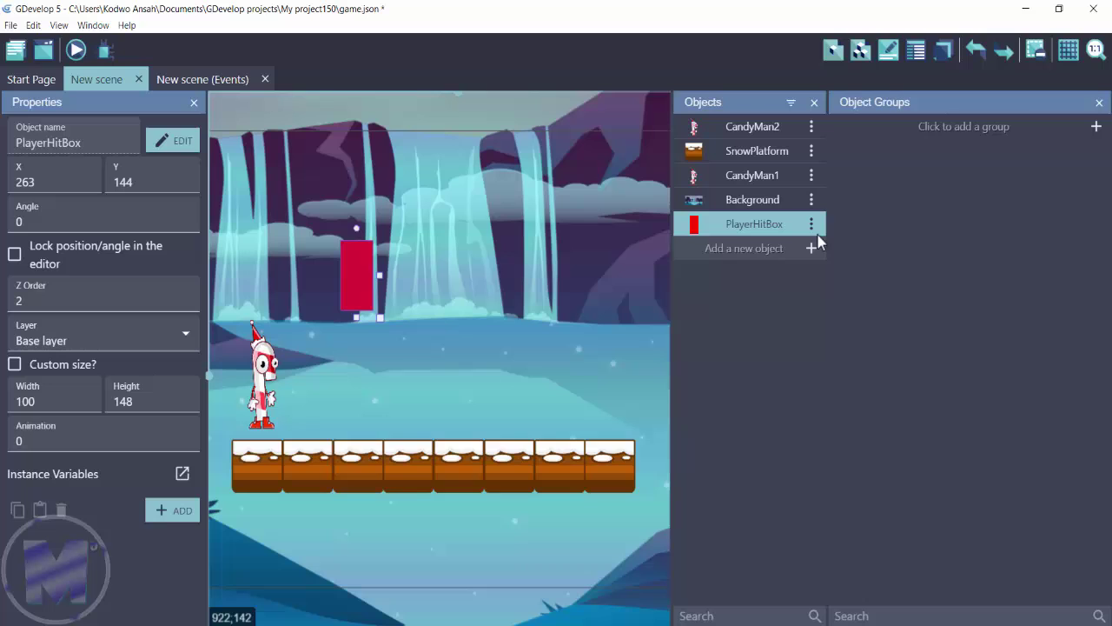
Add the Platformer character behavior to PlayerHitBox with default settings and apply it.
click(811, 224)
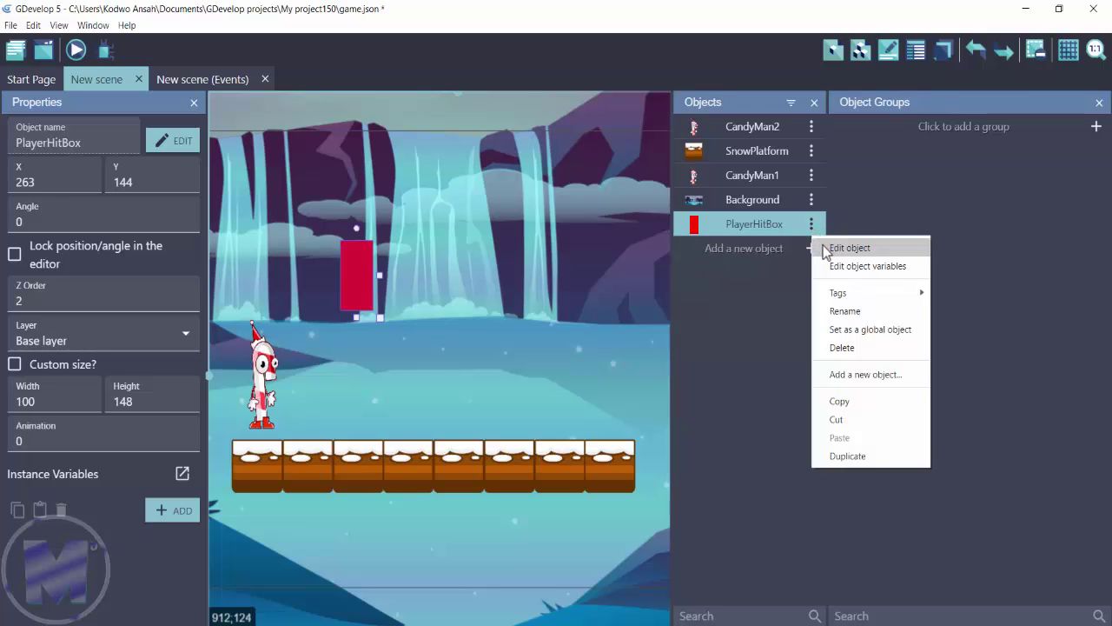
click(825, 249)
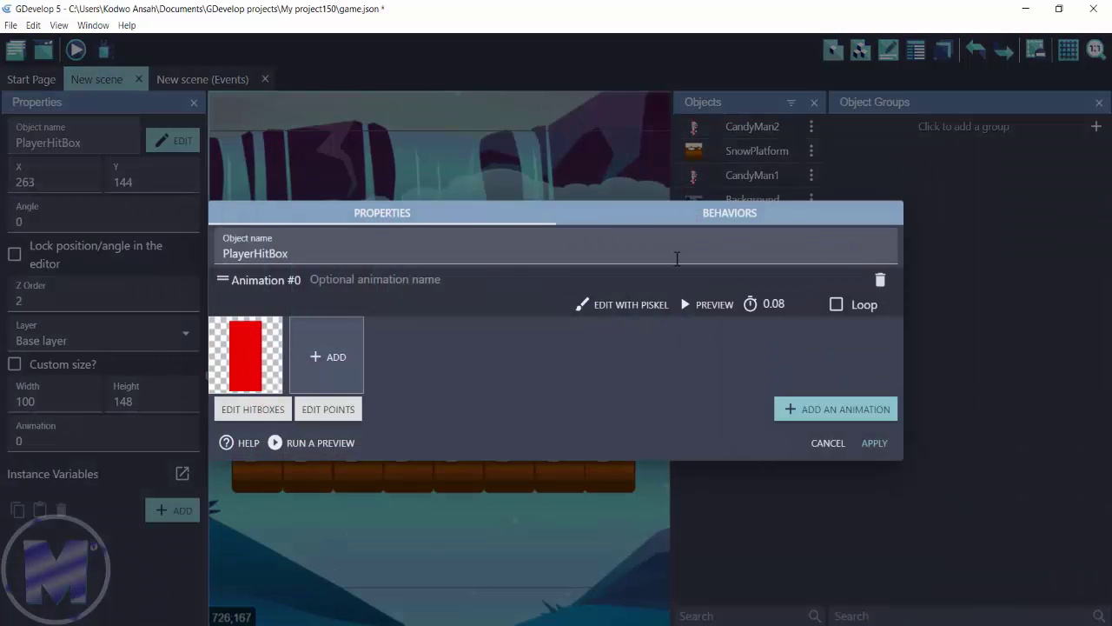
click(728, 214)
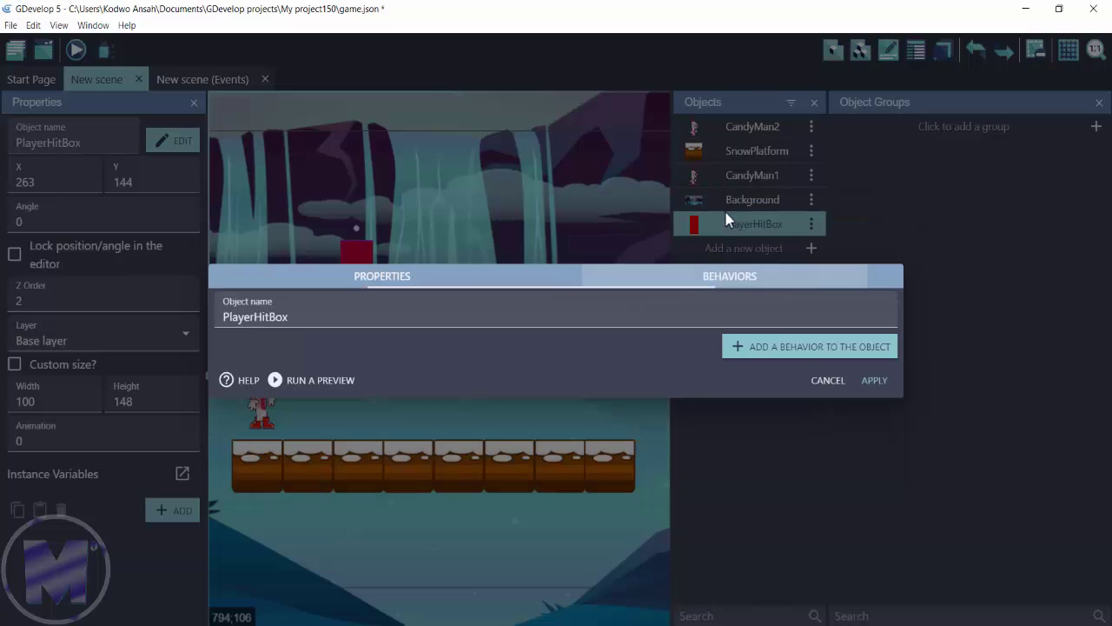
click(777, 347)
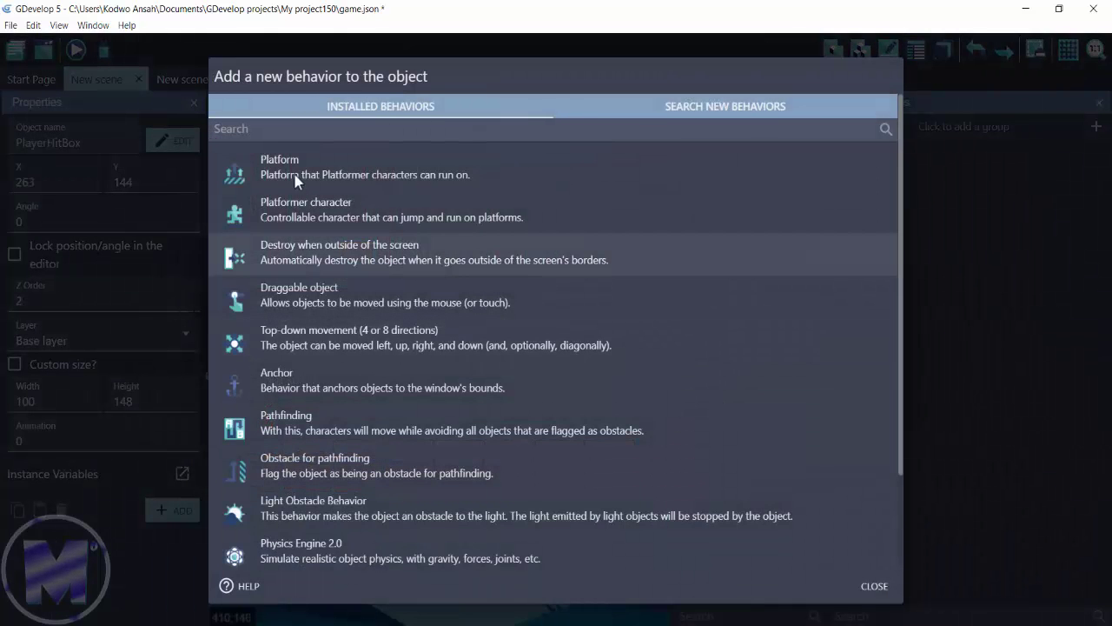
click(331, 199)
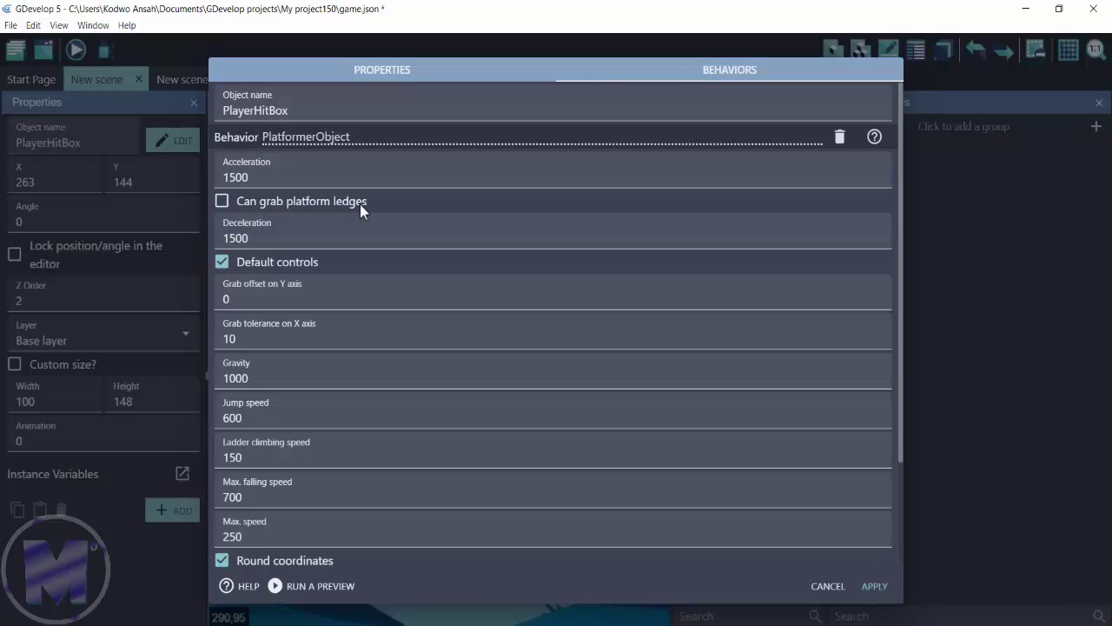
click(873, 589)
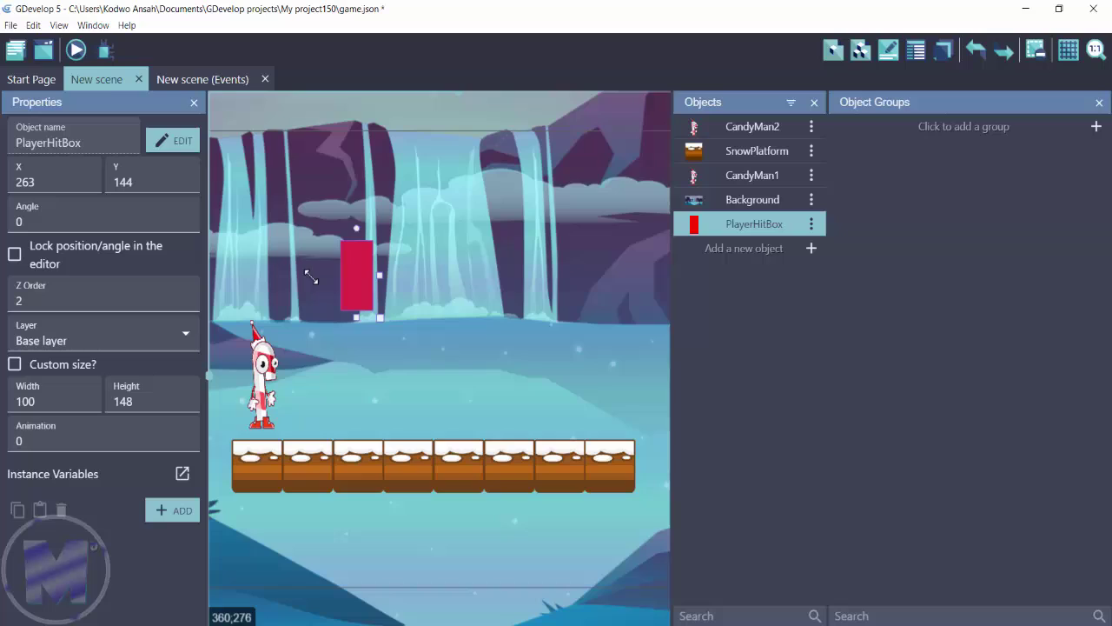
Add an empty event on the events sheet and start a 'Position of an object' action.
click(209, 80)
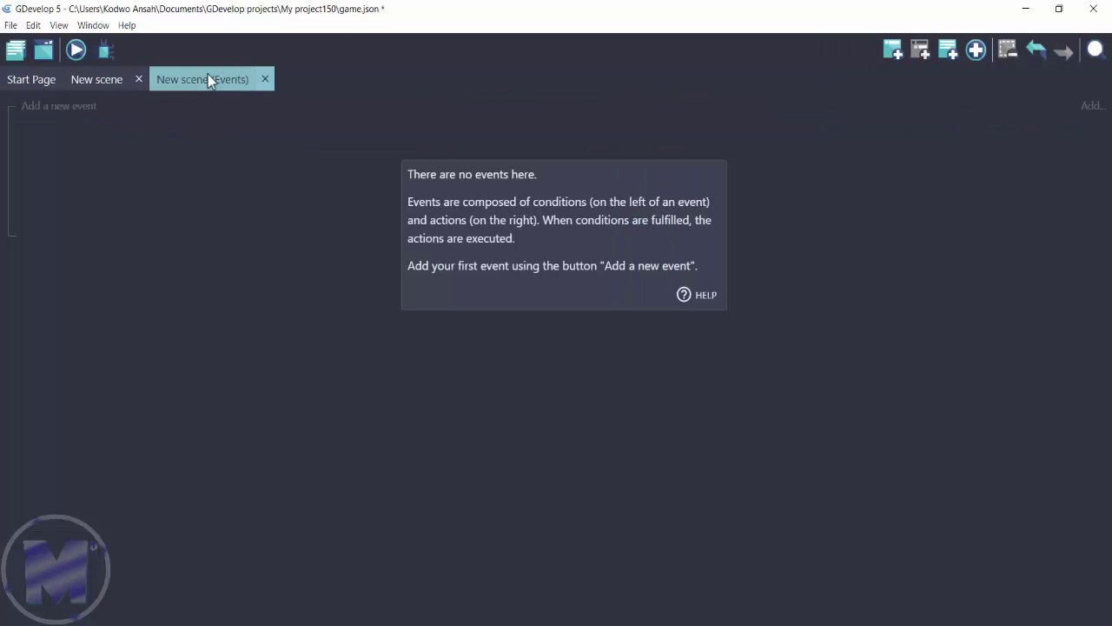
click(893, 53)
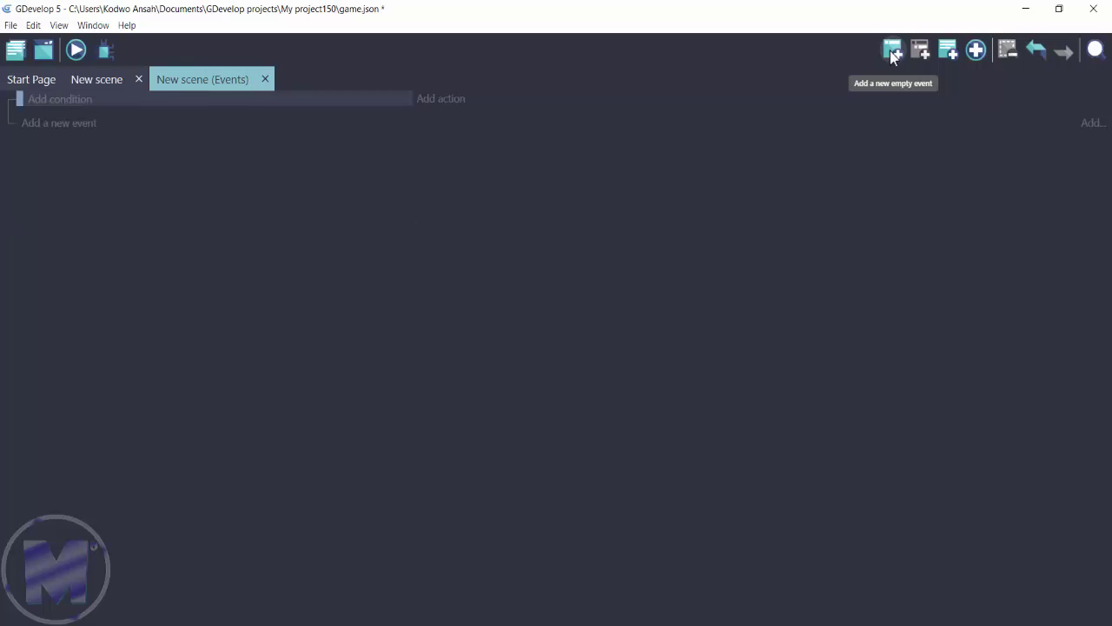
click(434, 102)
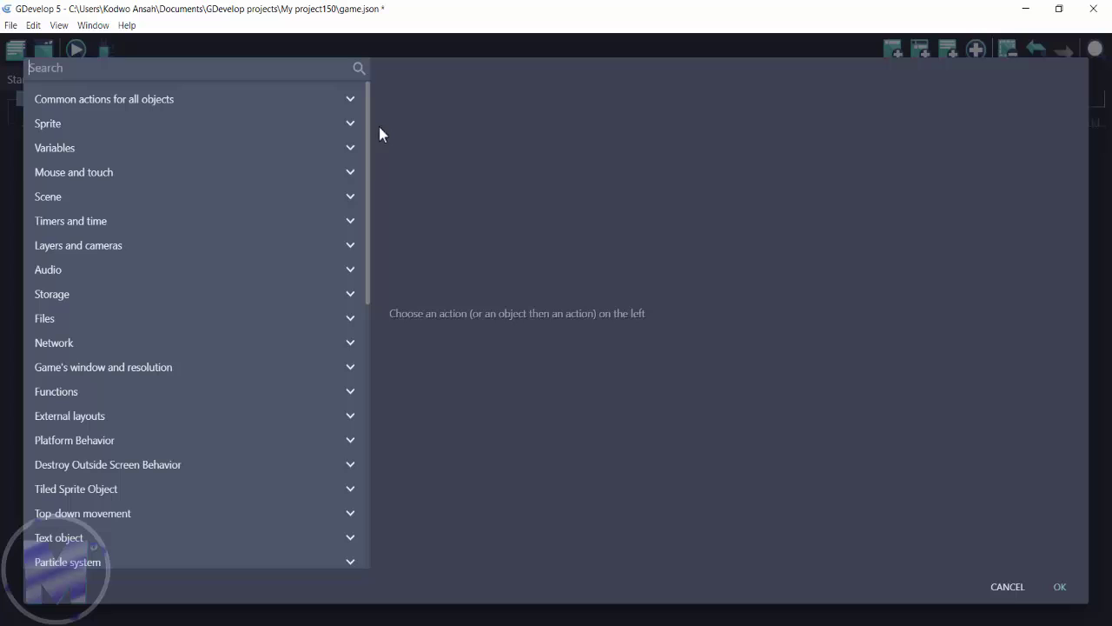
click(72, 103)
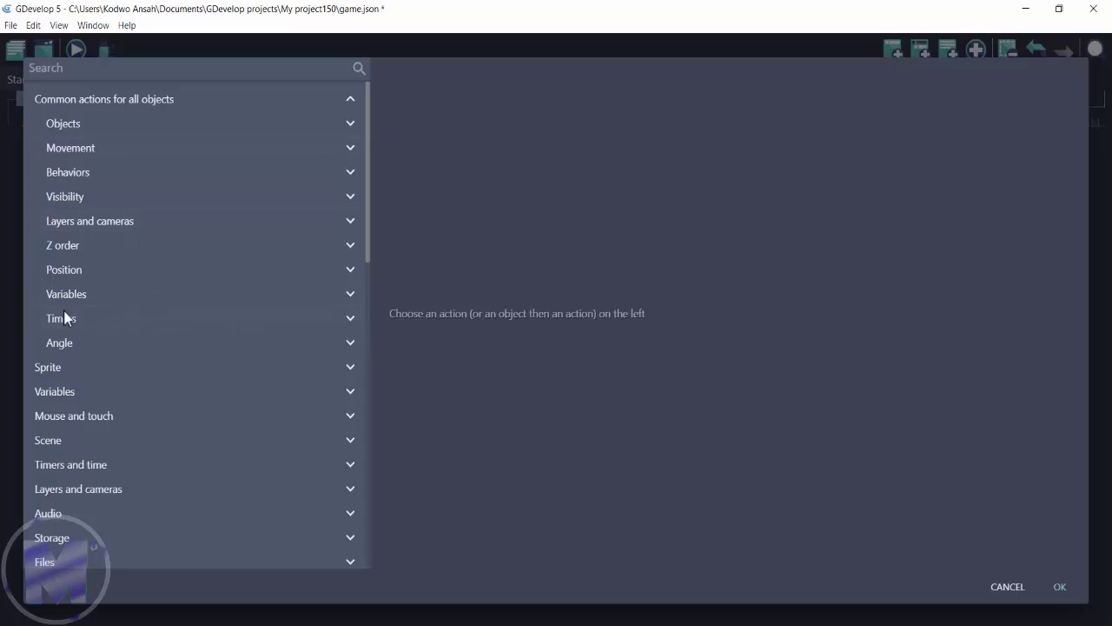
click(59, 272)
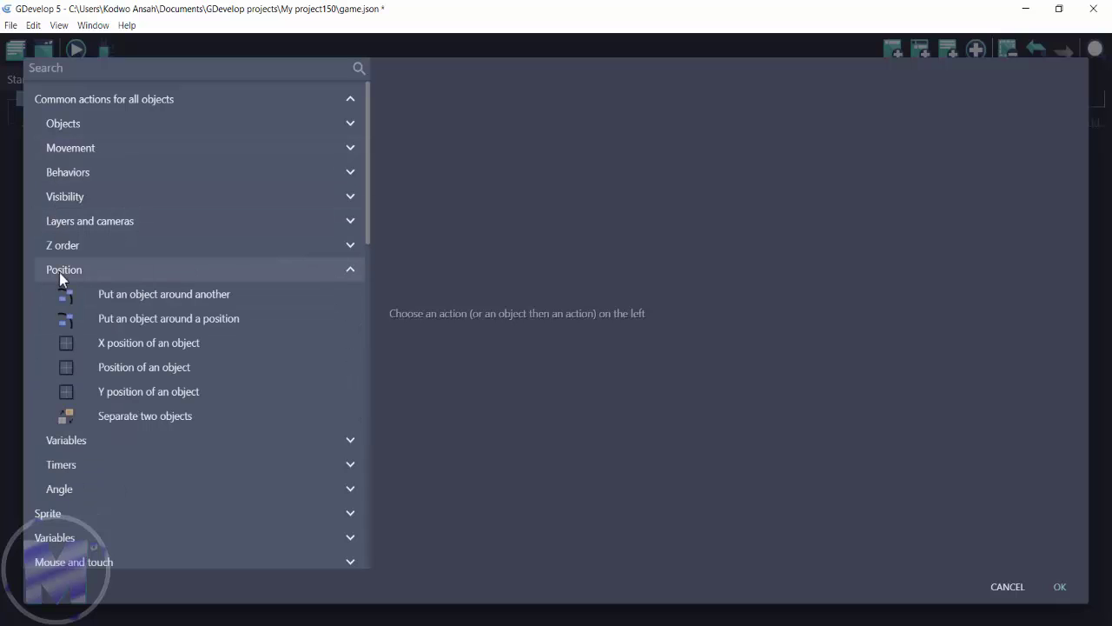
click(128, 370)
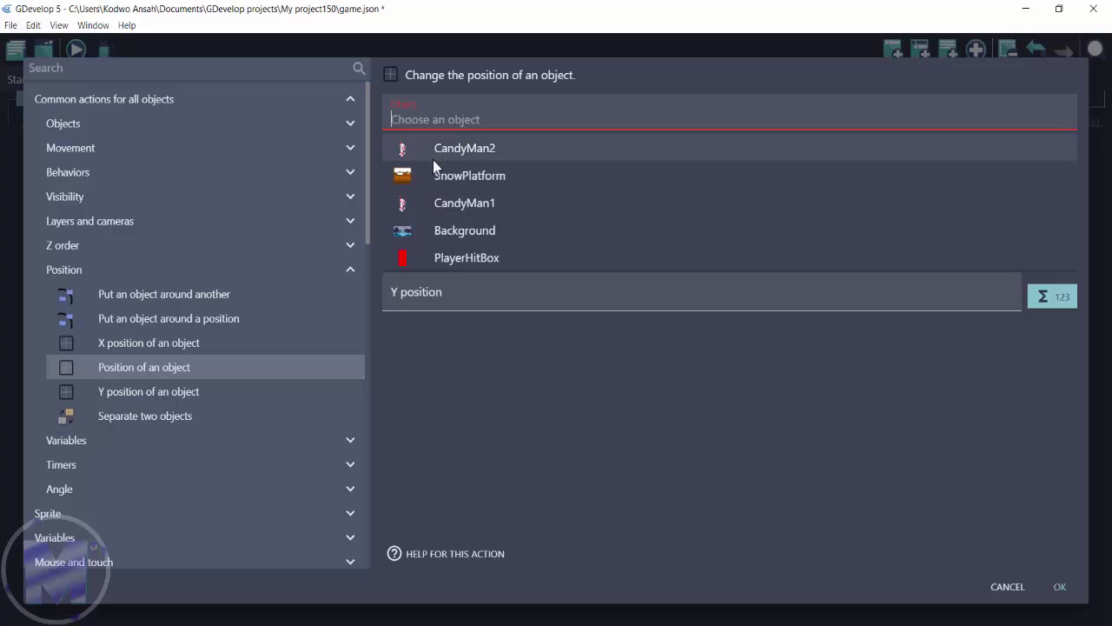
Target CandyMan1 and set its X position to PlayerHitBox.X()-12.
click(456, 205)
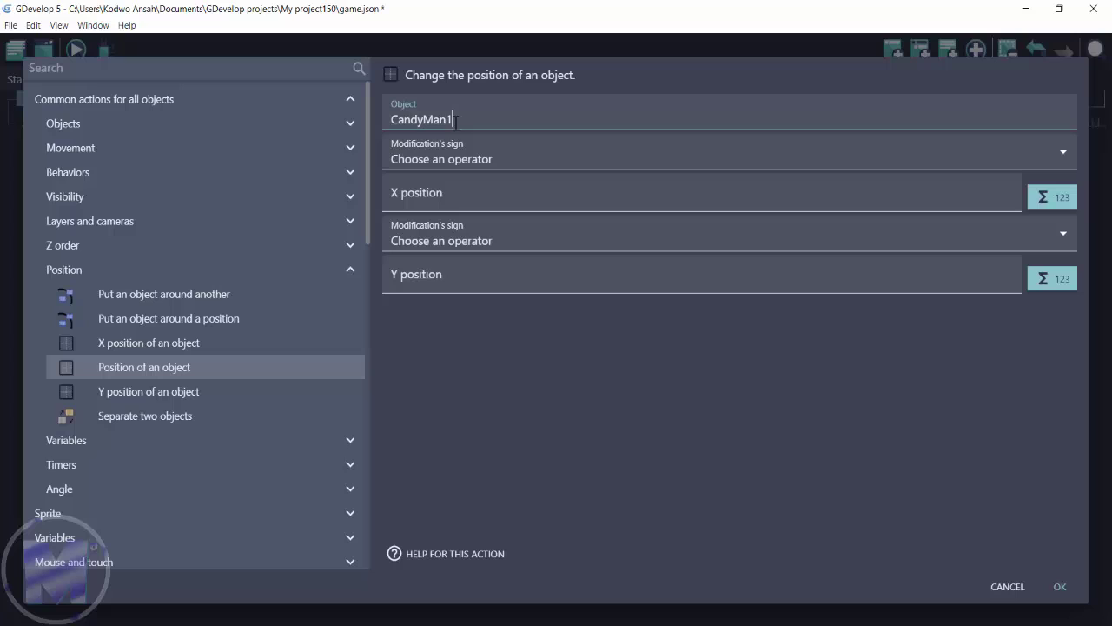
drag(456, 121, 381, 114)
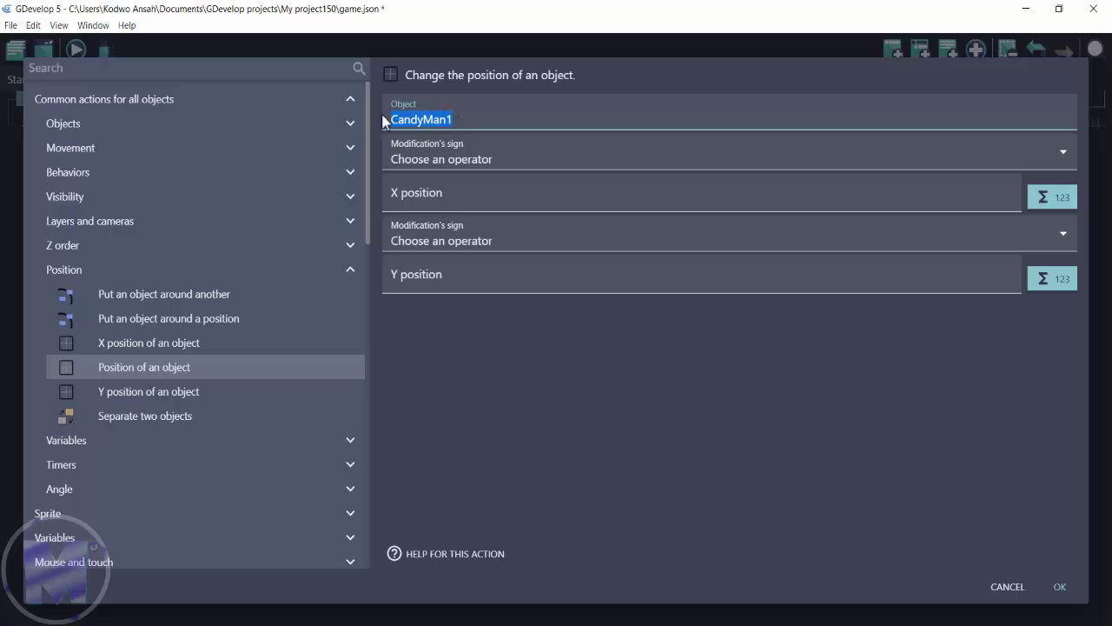
click(474, 161)
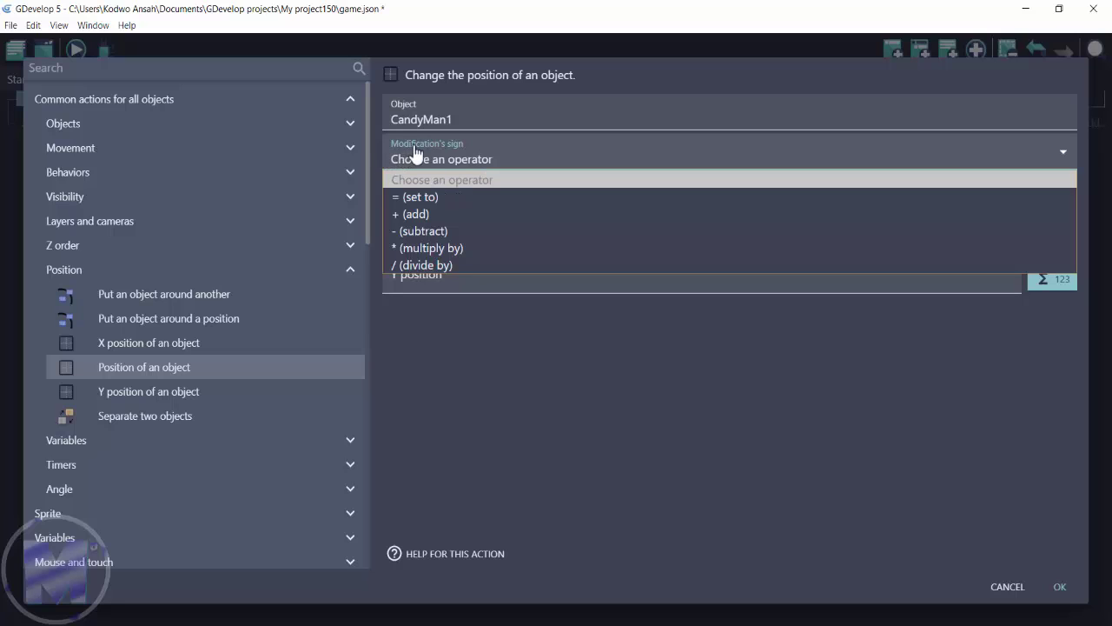
click(416, 200)
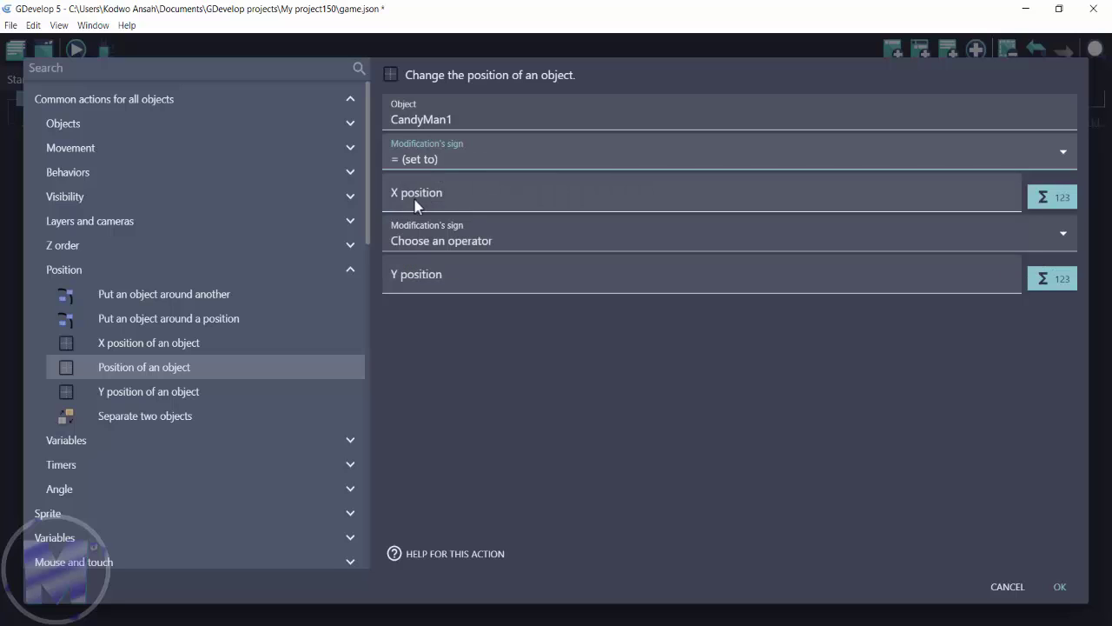
click(415, 199)
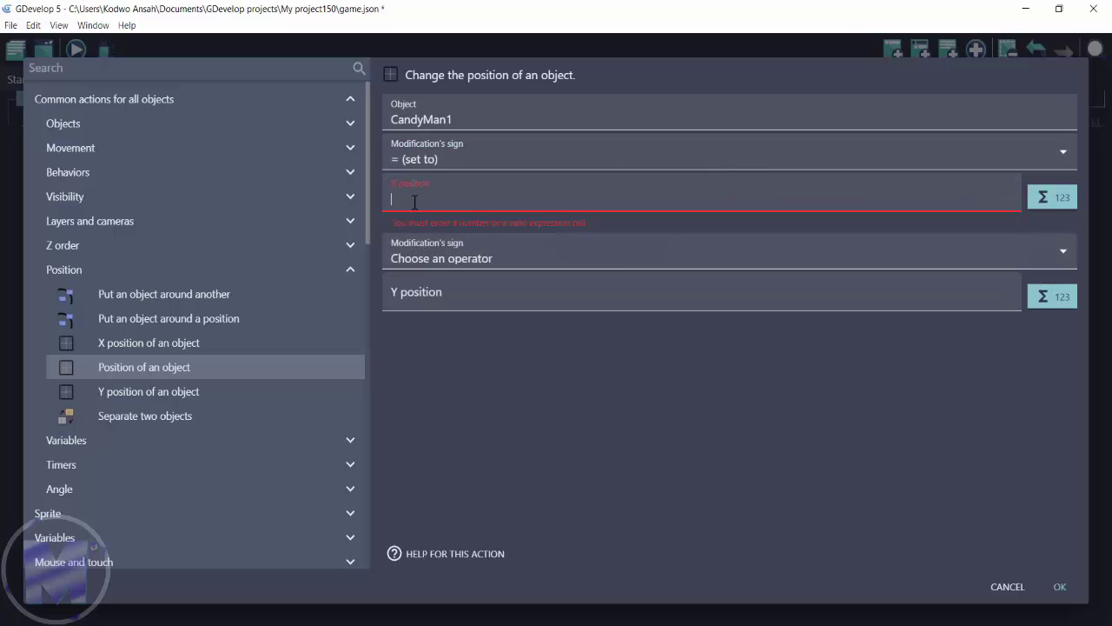
text(Player)
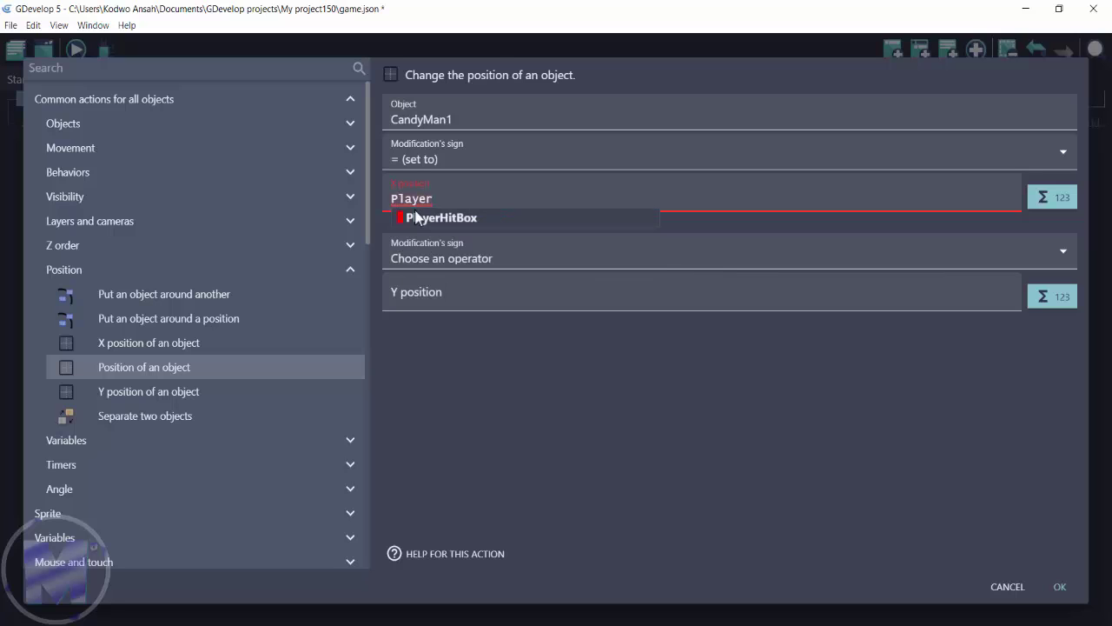
click(418, 218)
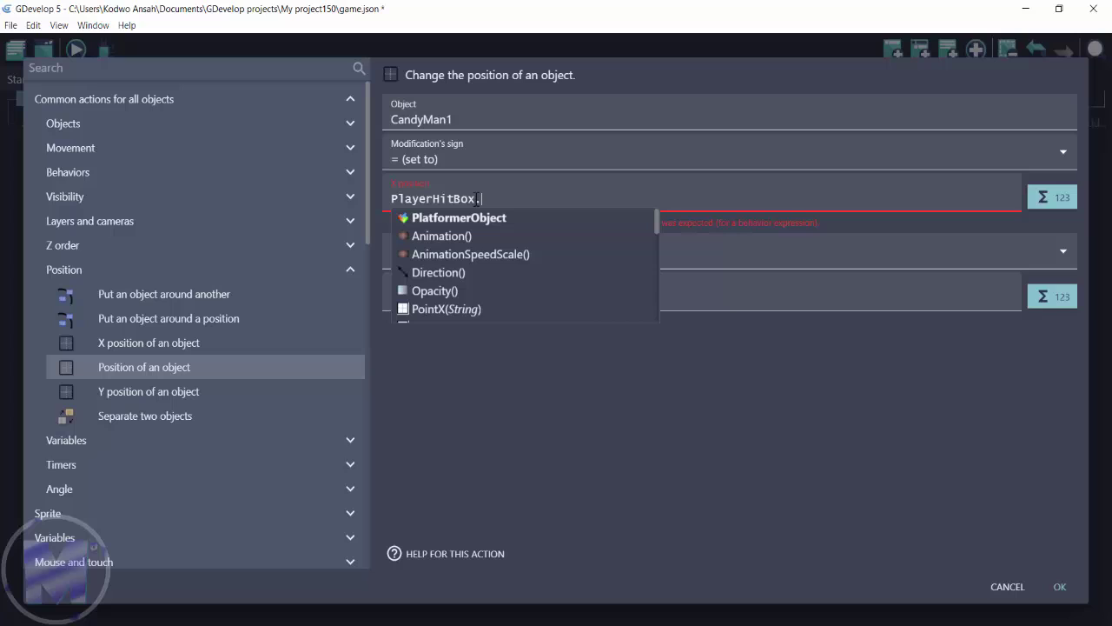
right_click(461, 201)
click(434, 198)
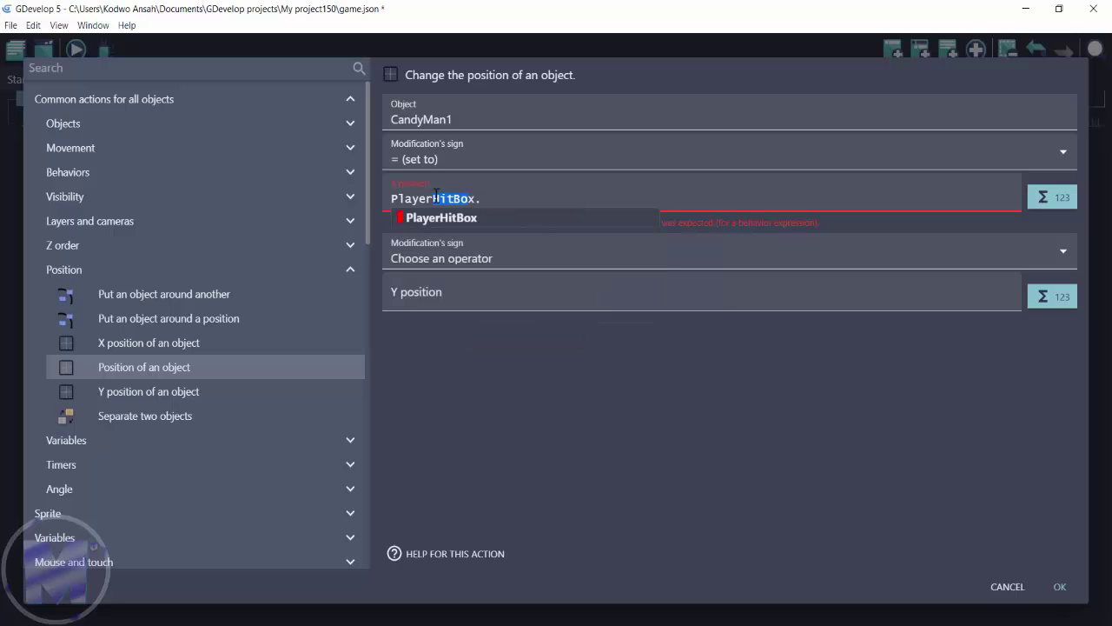
click(483, 199)
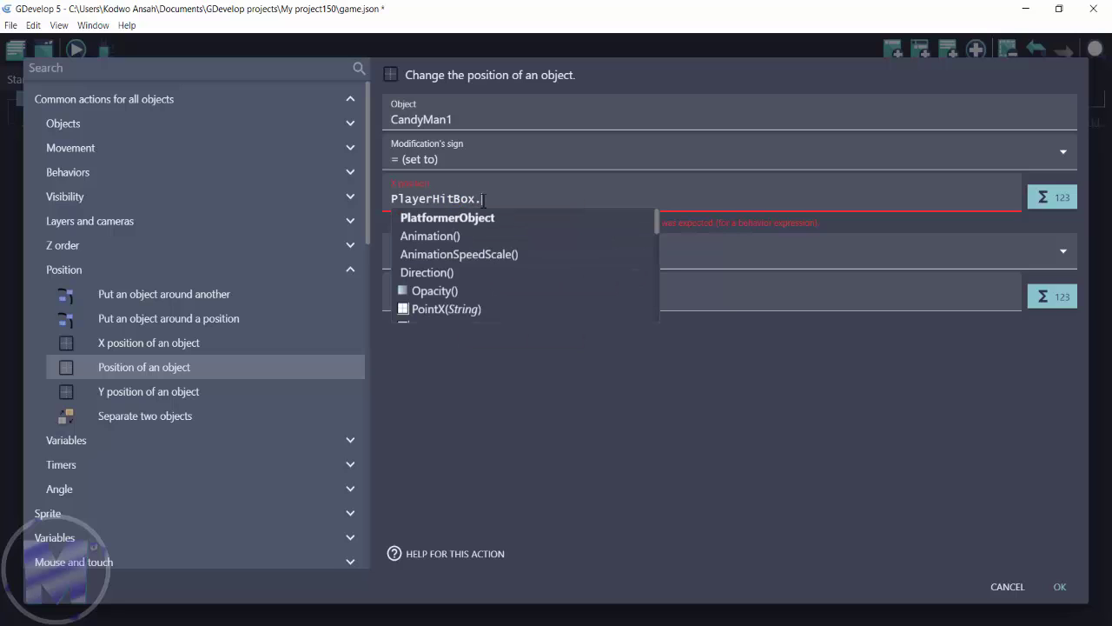
text(X)
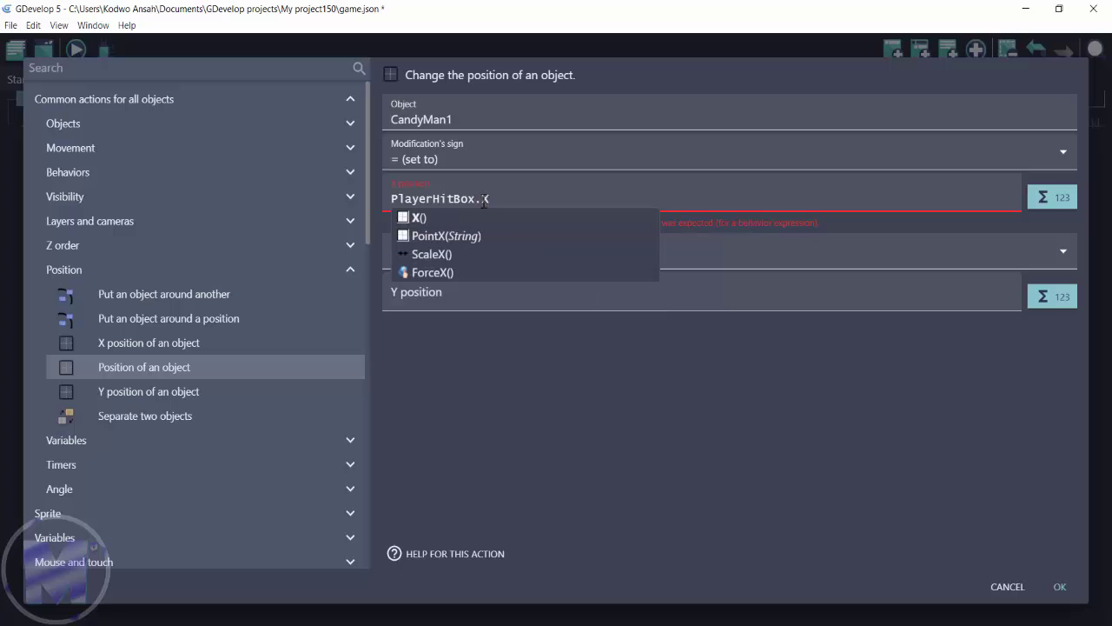
text(())
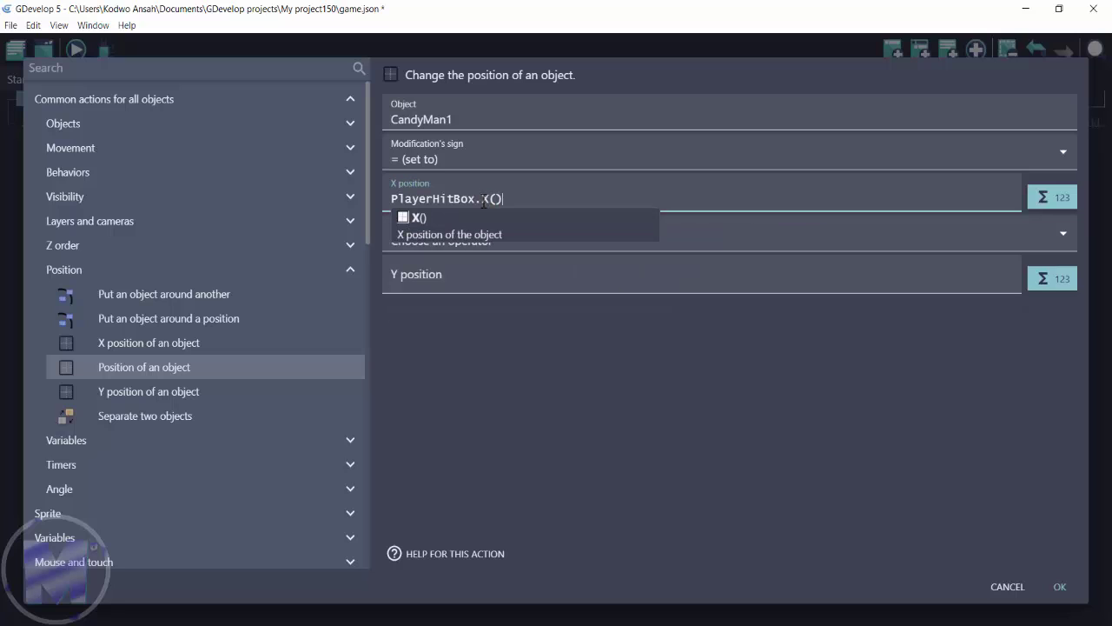
text(-12)
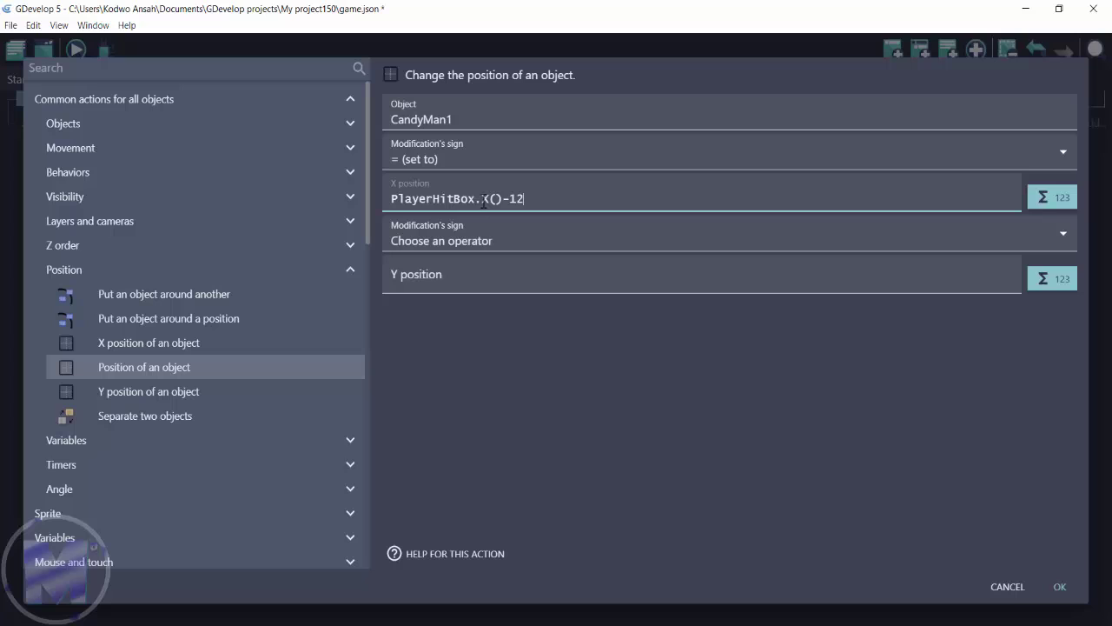
Set CandyMan1's Y position to PlayerHitBox.Y() and confirm the action.
click(422, 244)
click(411, 286)
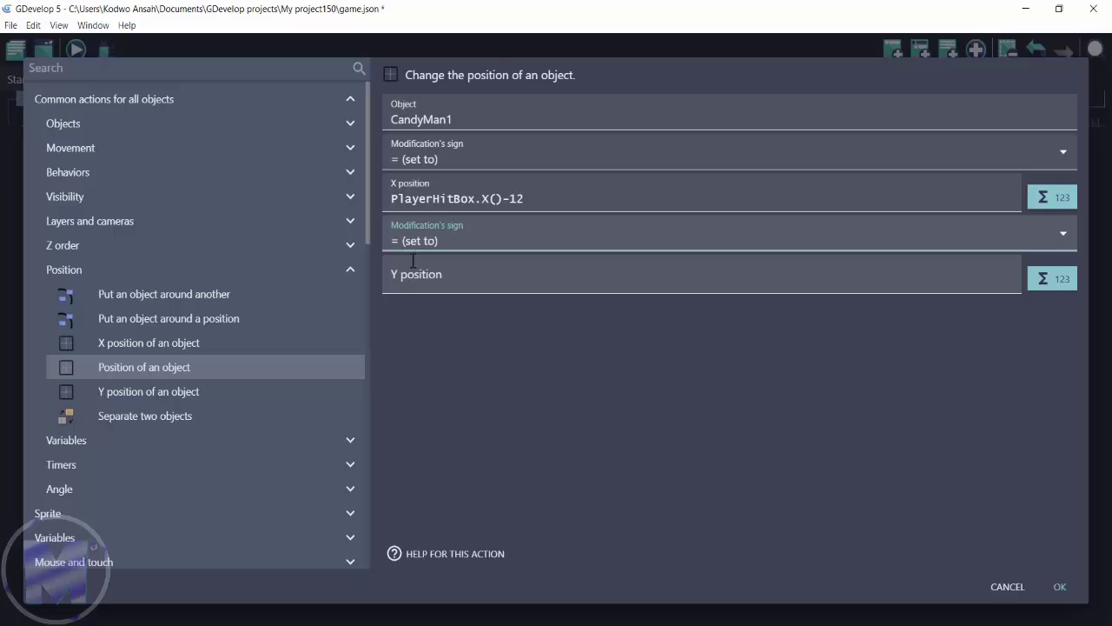
click(408, 277)
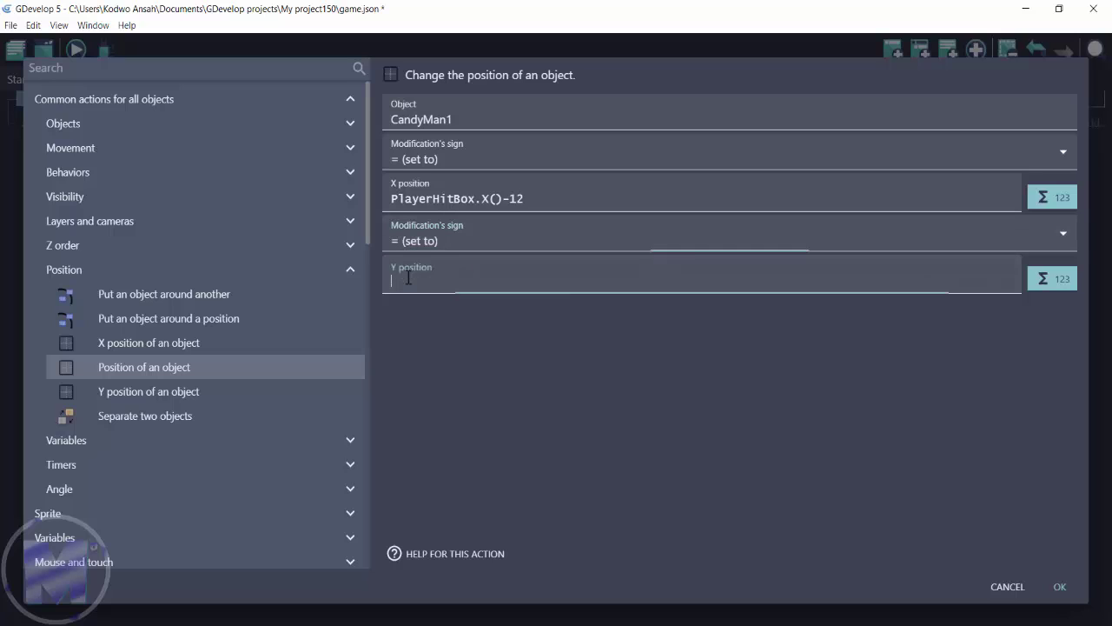
text(P)
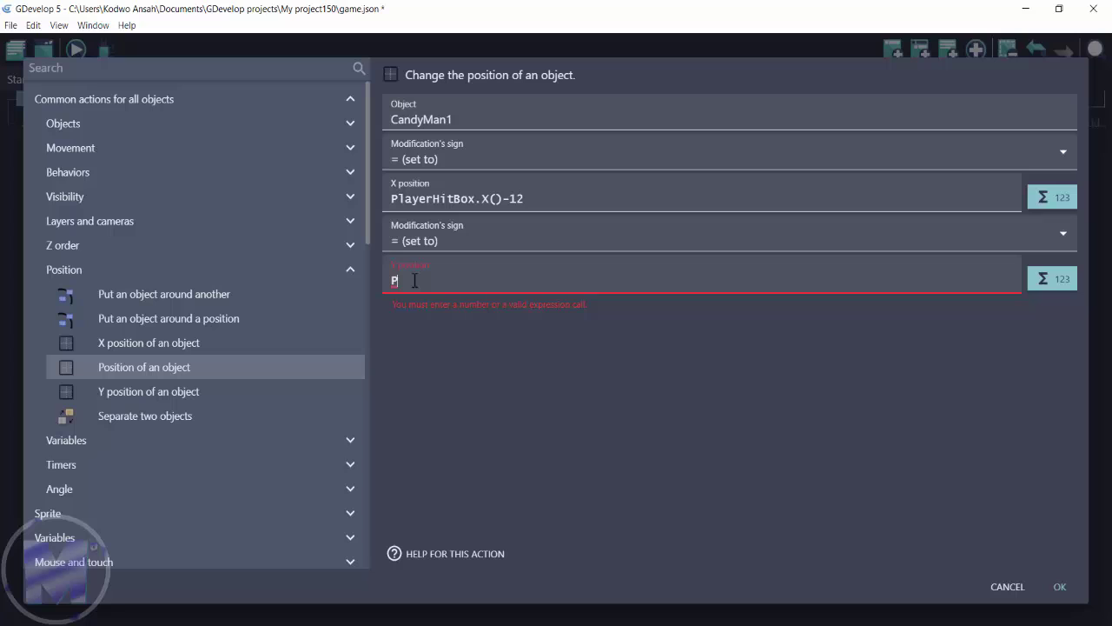
text(layer)
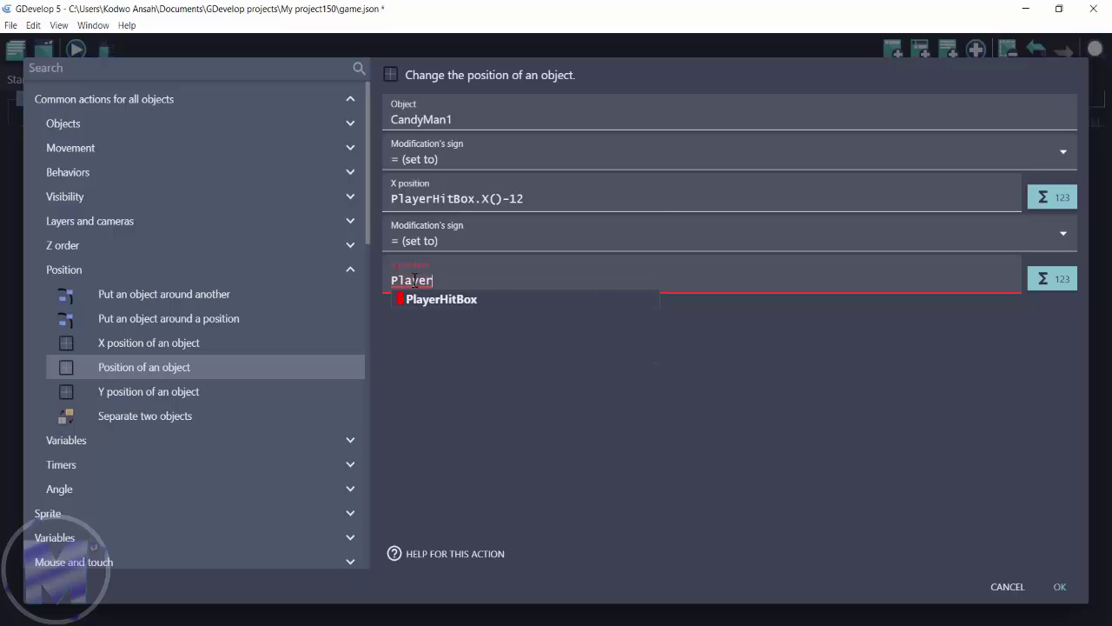
click(424, 300)
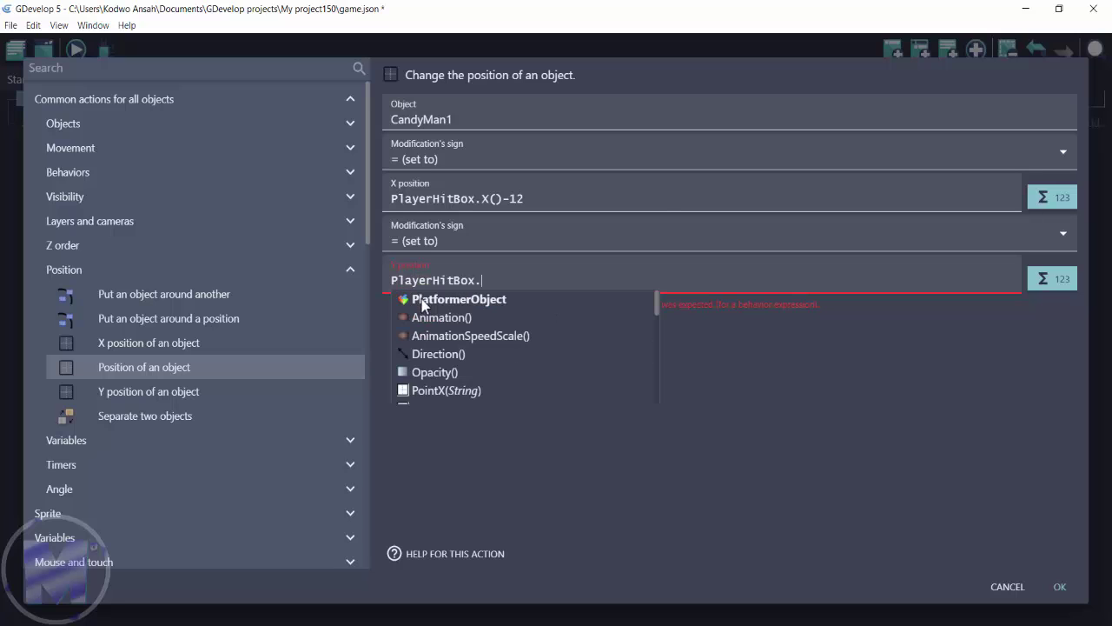
text(Y)
click(419, 298)
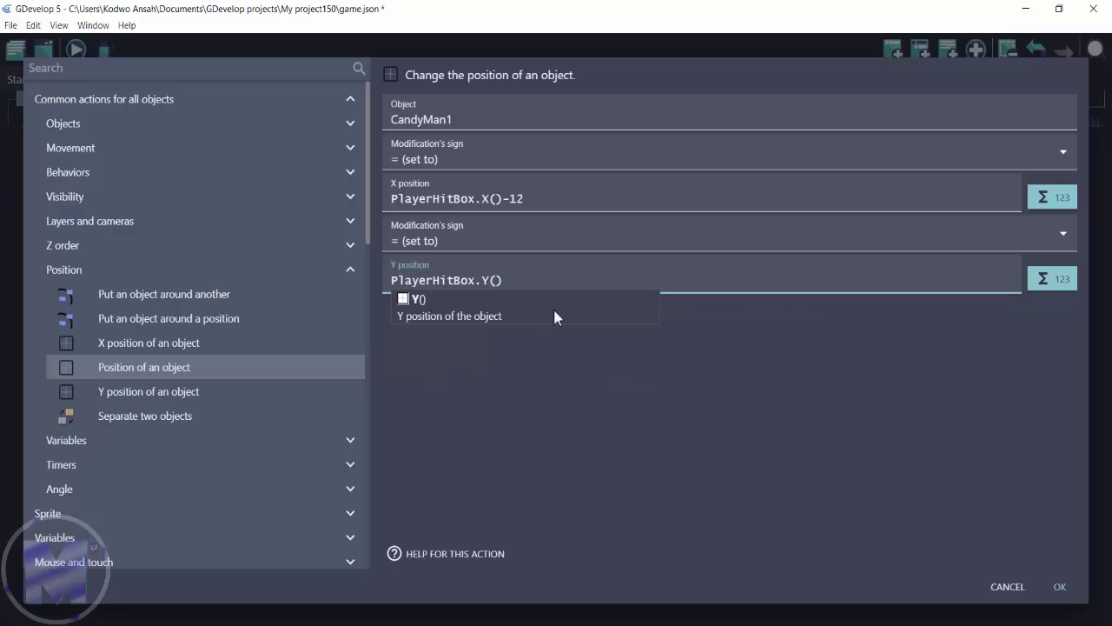
click(596, 358)
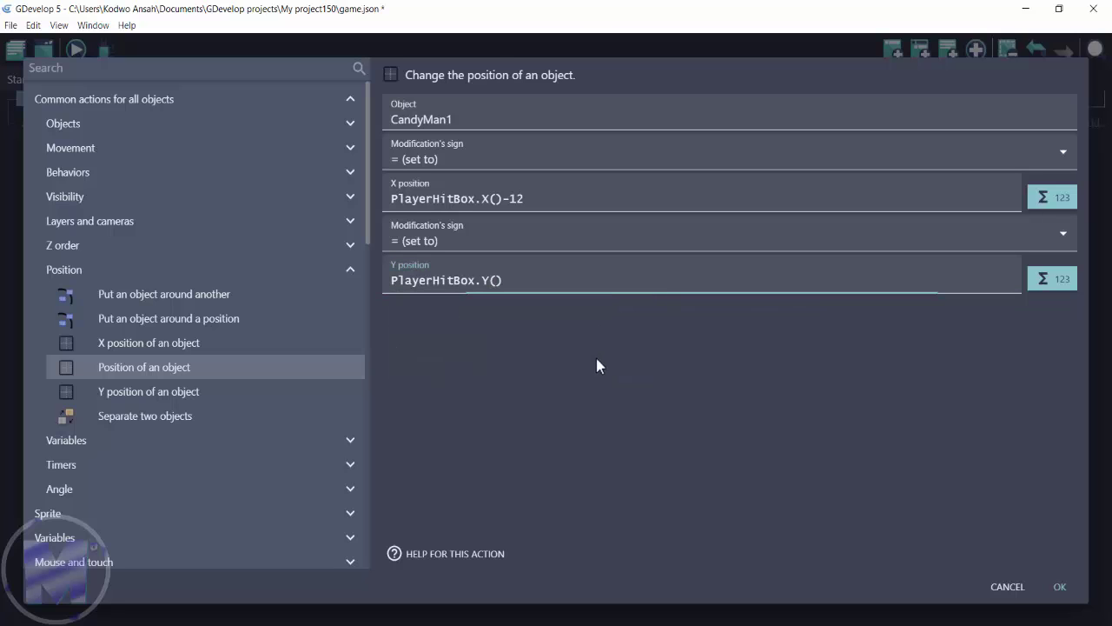
click(1060, 588)
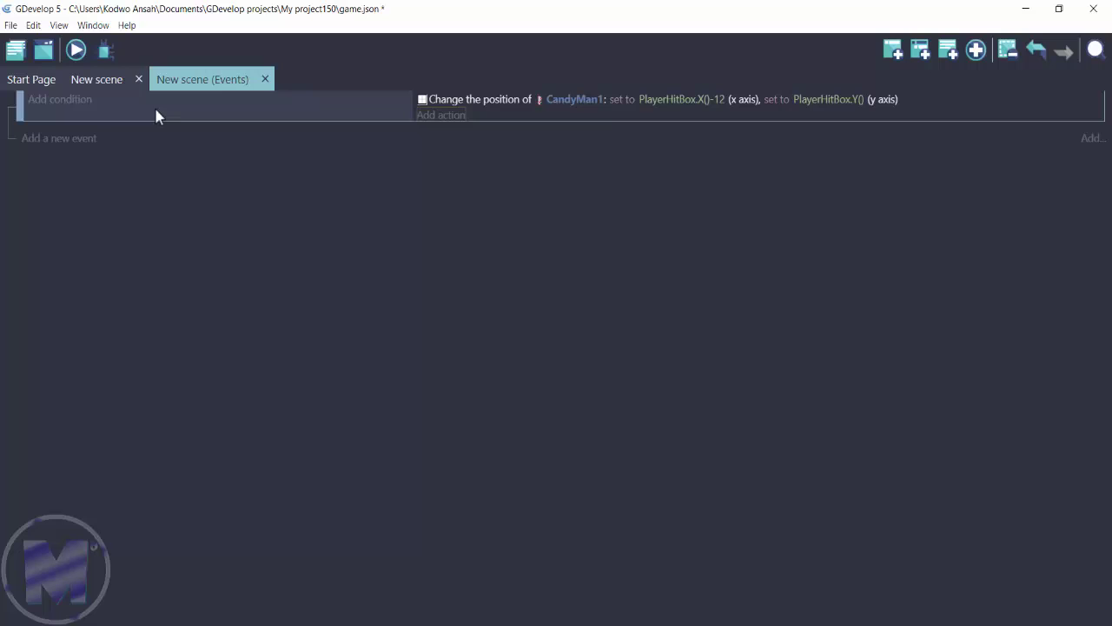
Preview the scene to check that CandyMan1 stands on the red hitbox.
click(113, 78)
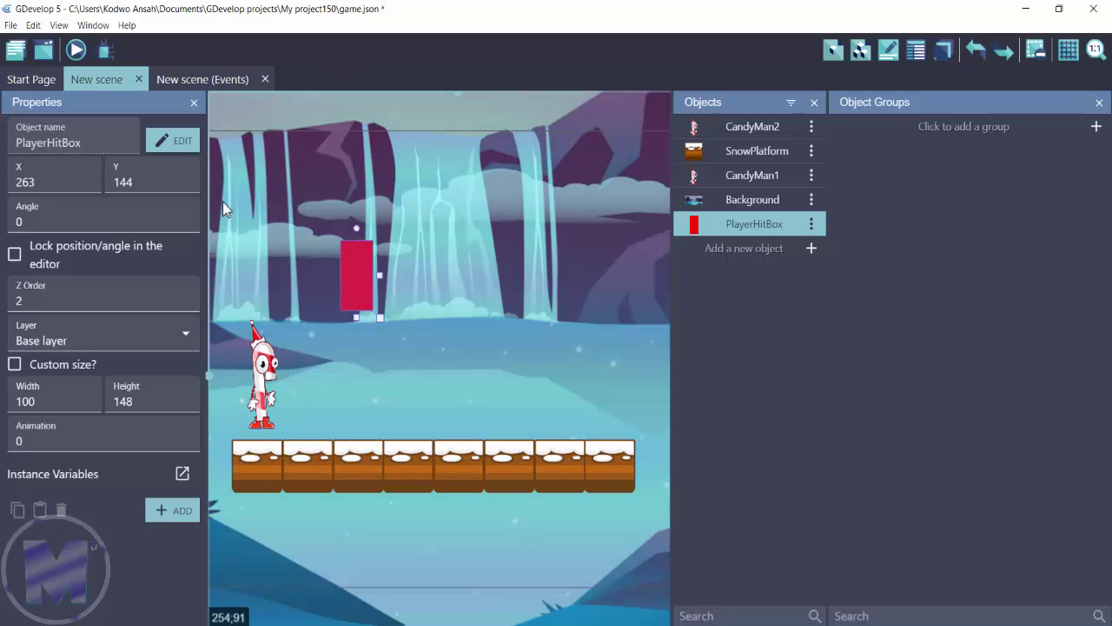
click(76, 51)
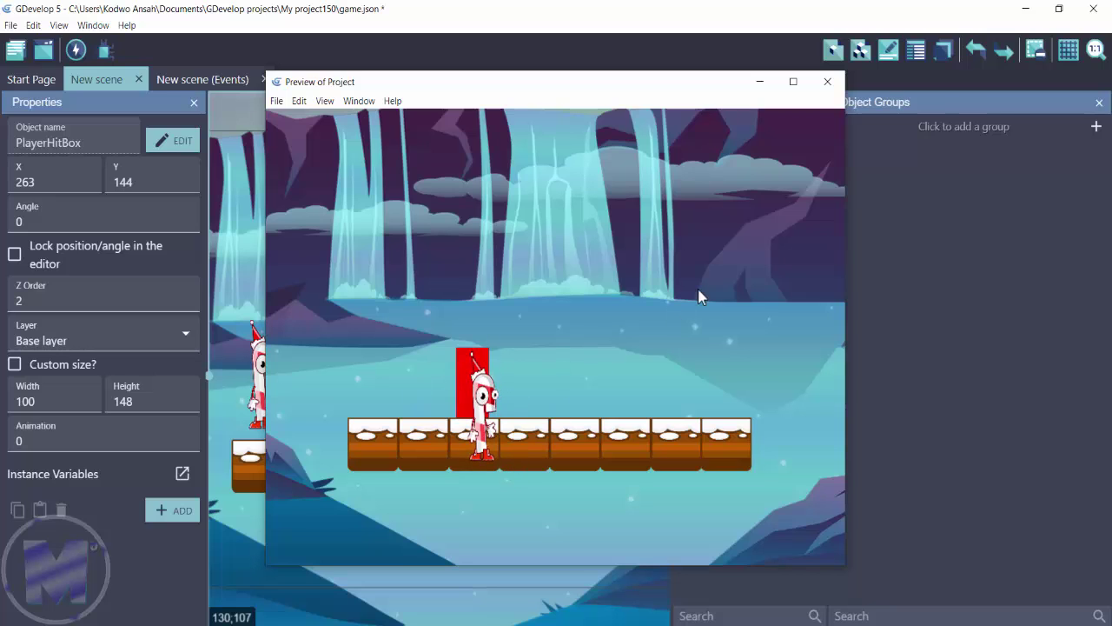
Close the preview and compare CandyMan1's width and height with PlayerHitBox's.
click(826, 82)
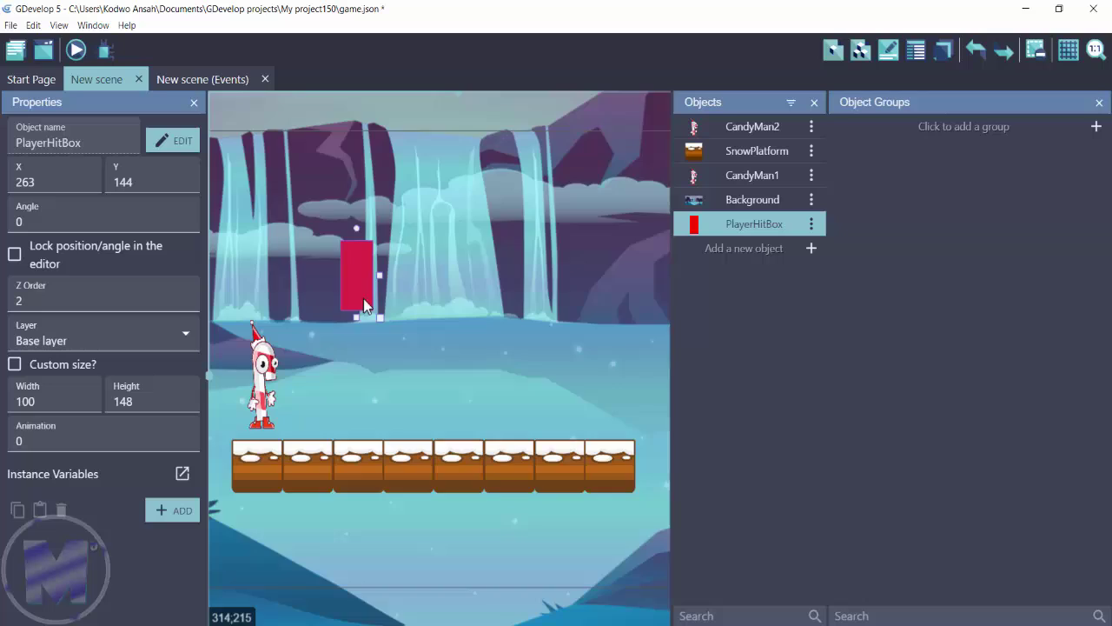
click(263, 369)
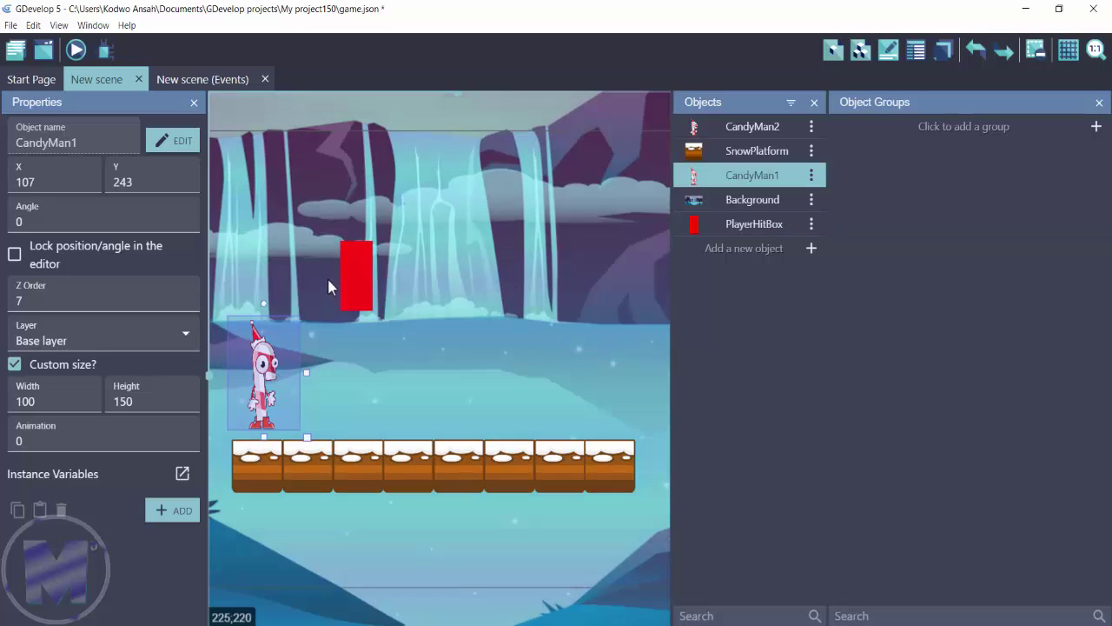
click(354, 274)
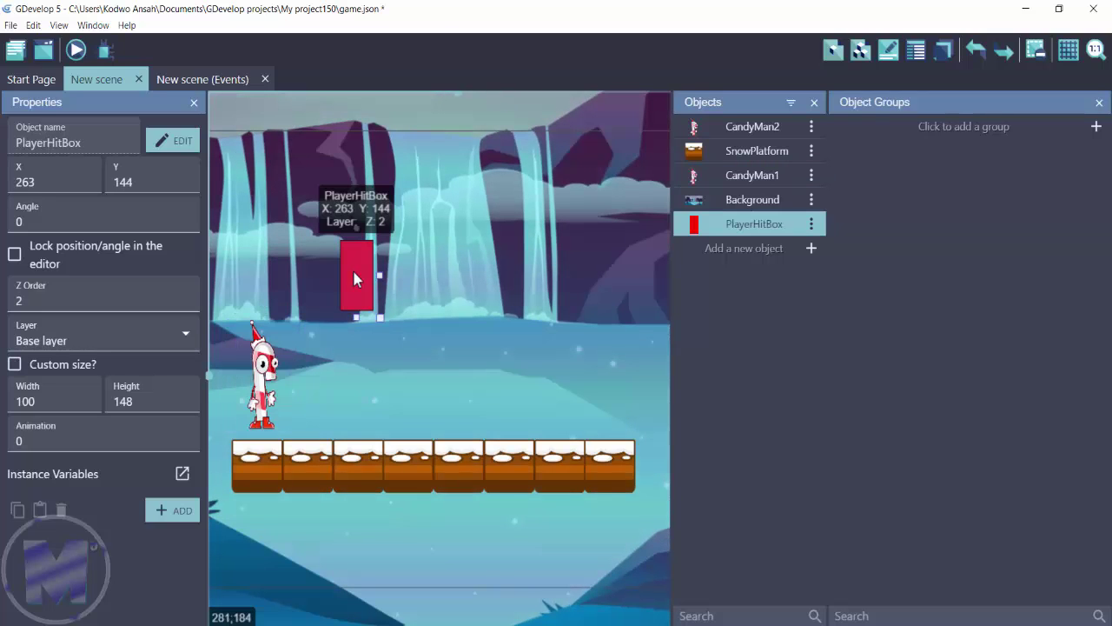
click(250, 401)
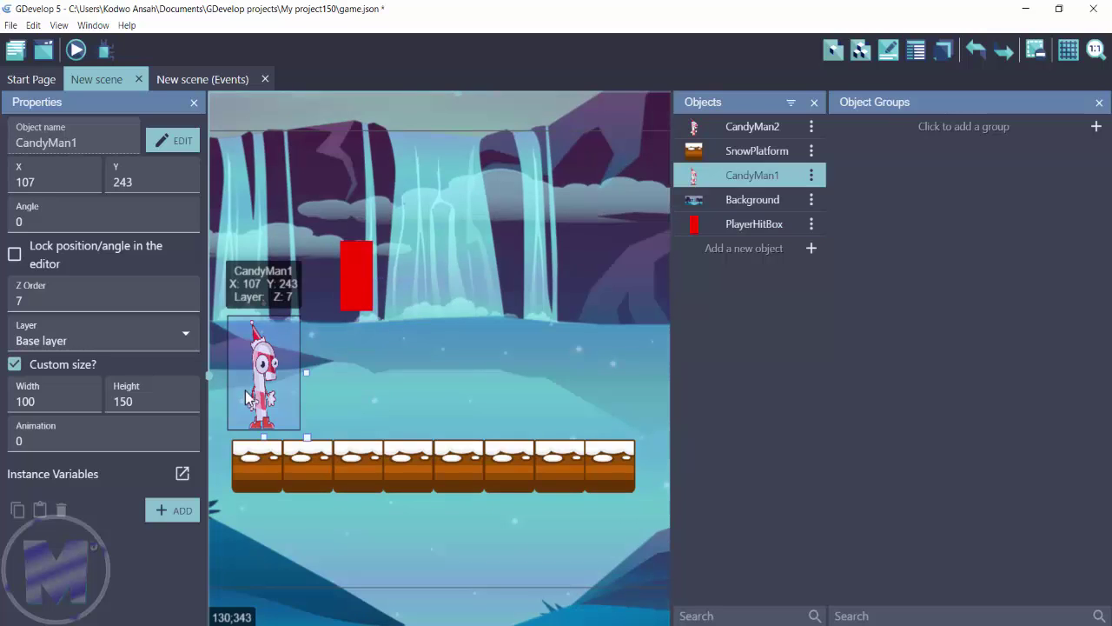
click(349, 288)
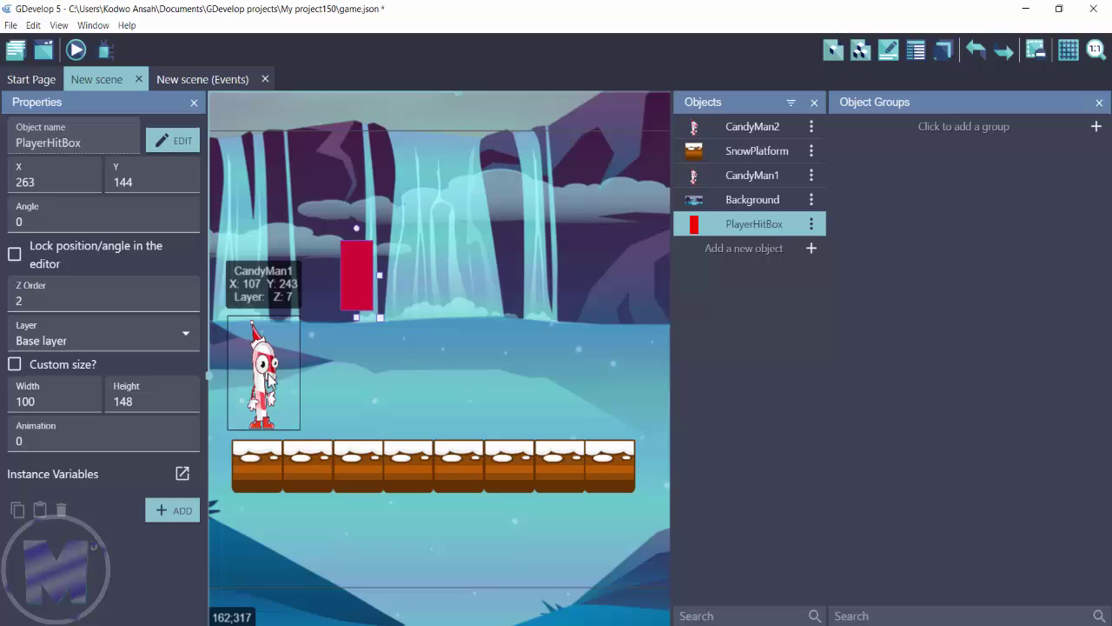
click(270, 380)
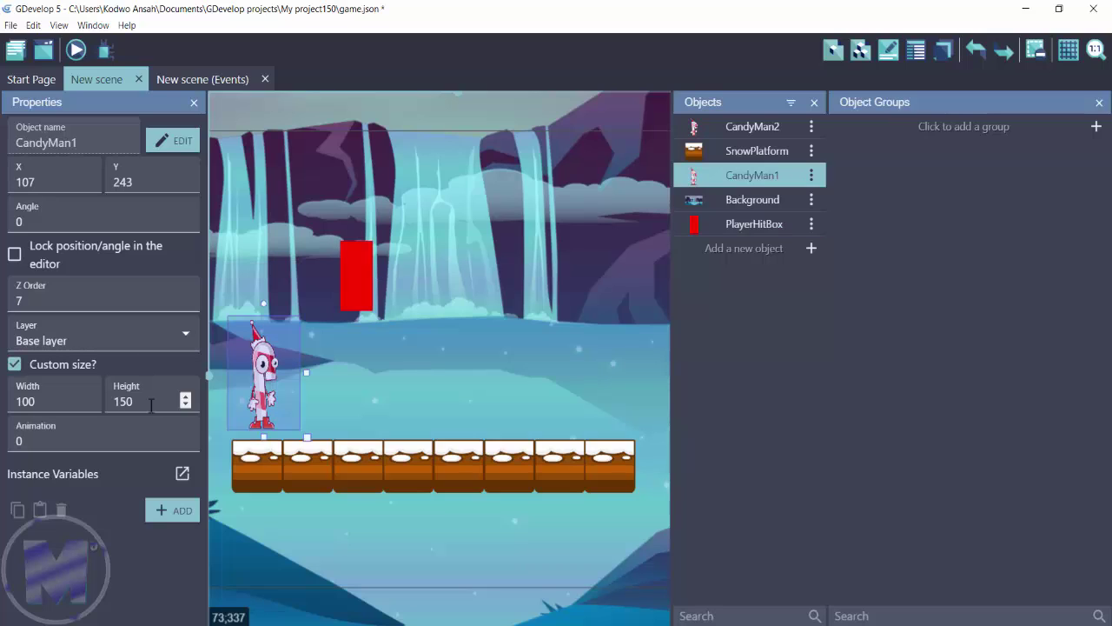
click(35, 401)
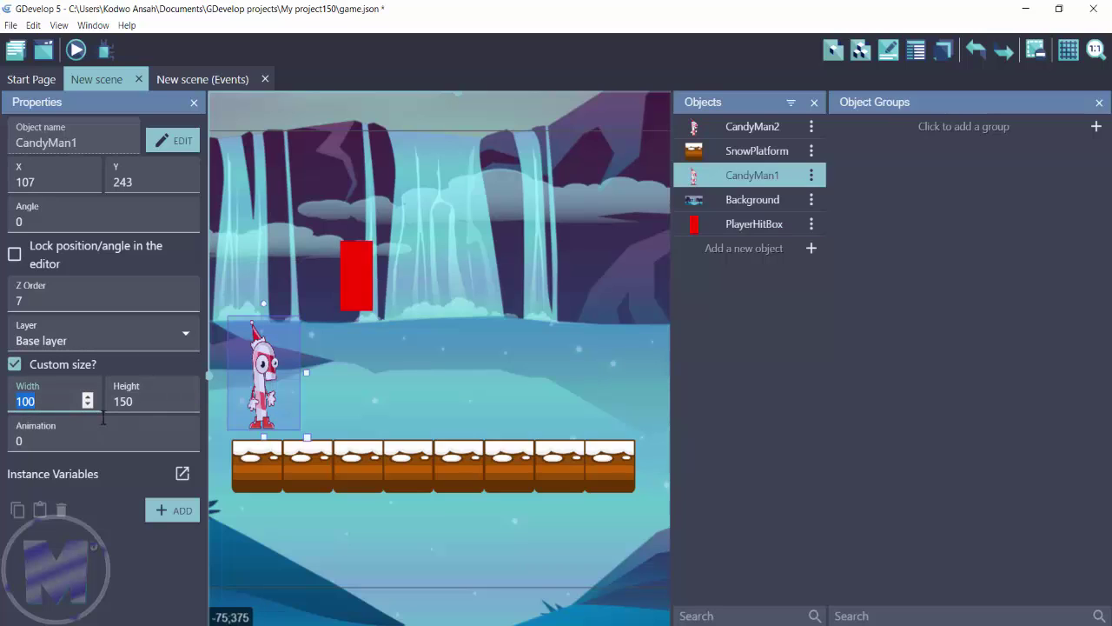
key(Tab)
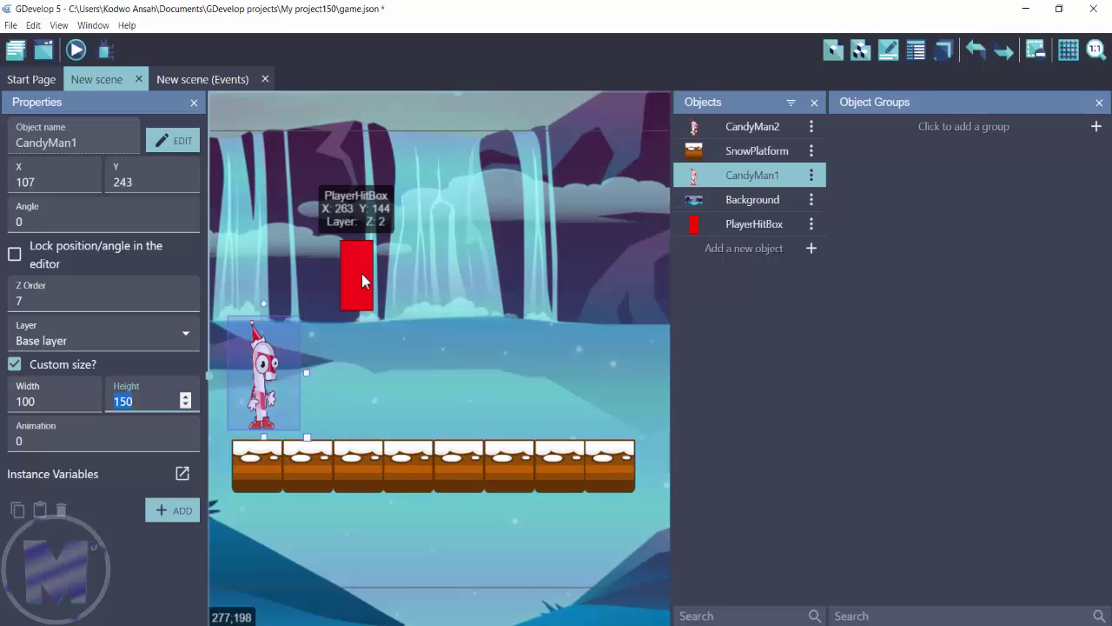
Enable Custom size on PlayerHitBox and set its height to 150.
click(367, 269)
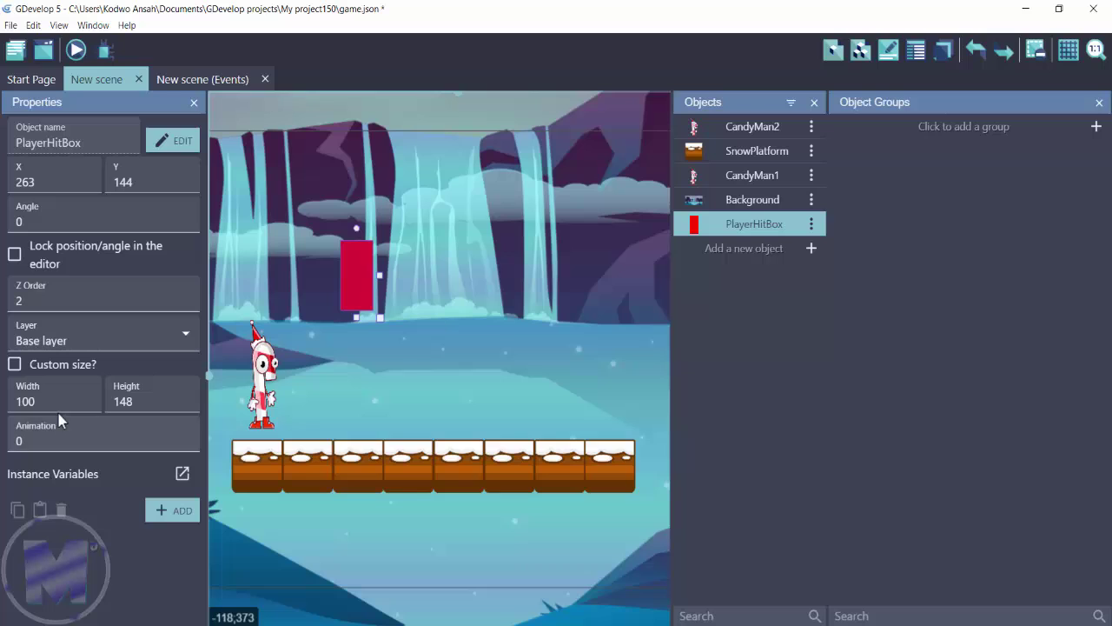
click(15, 365)
click(260, 408)
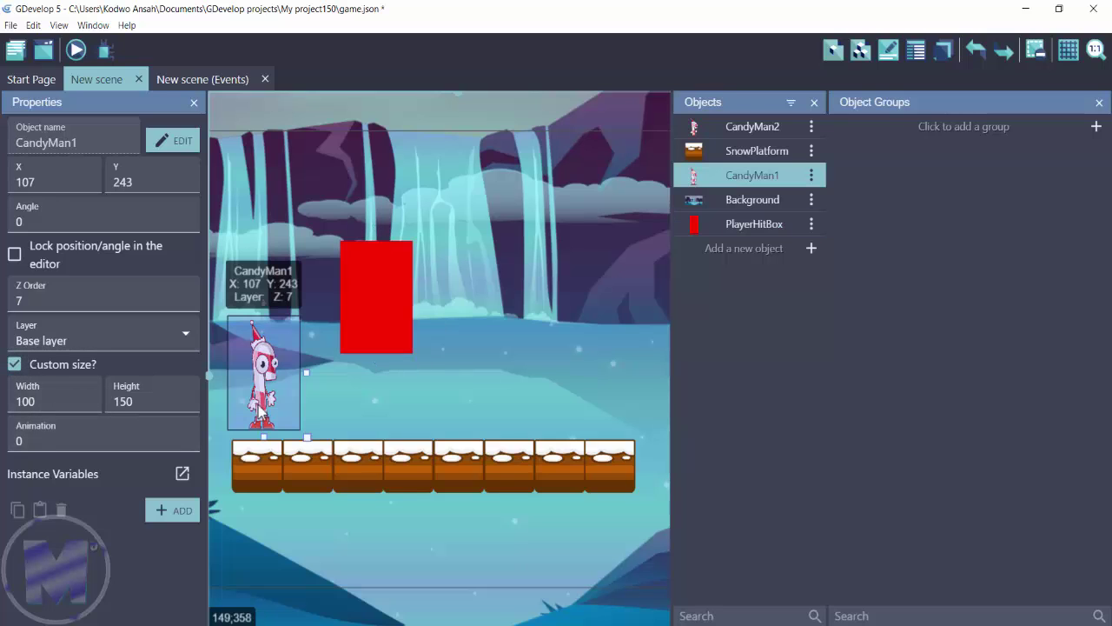
click(332, 358)
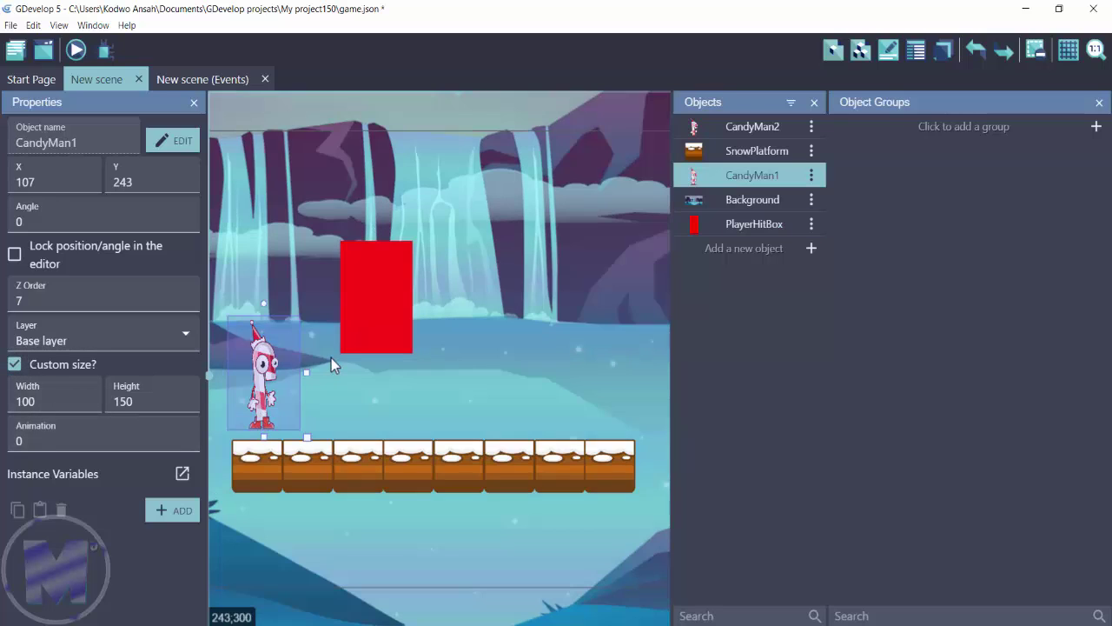
click(359, 278)
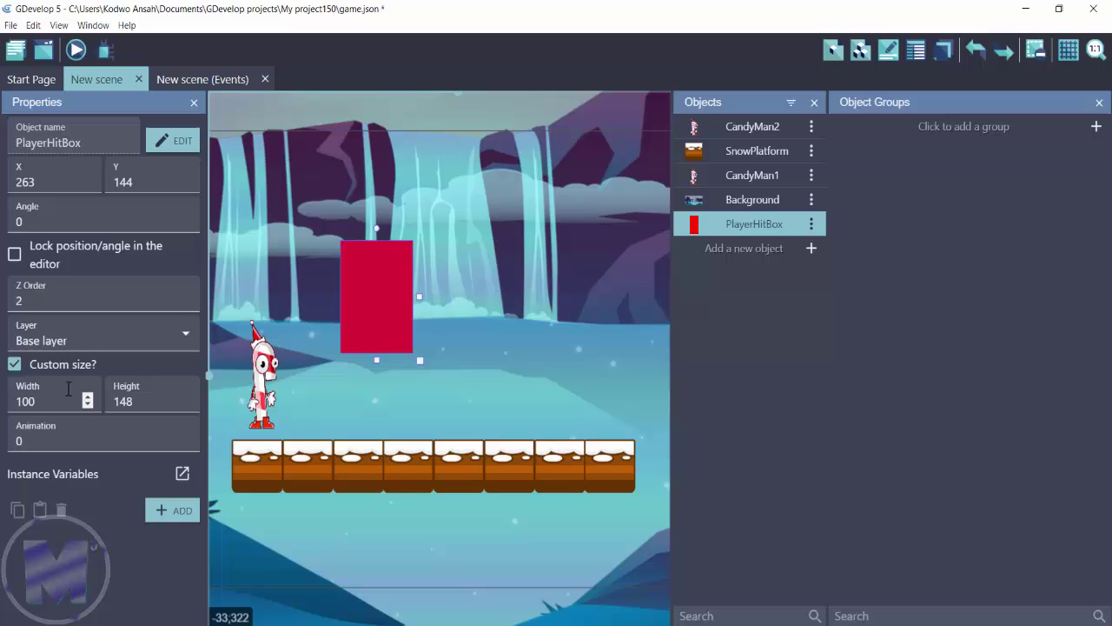
click(127, 400)
text(150)
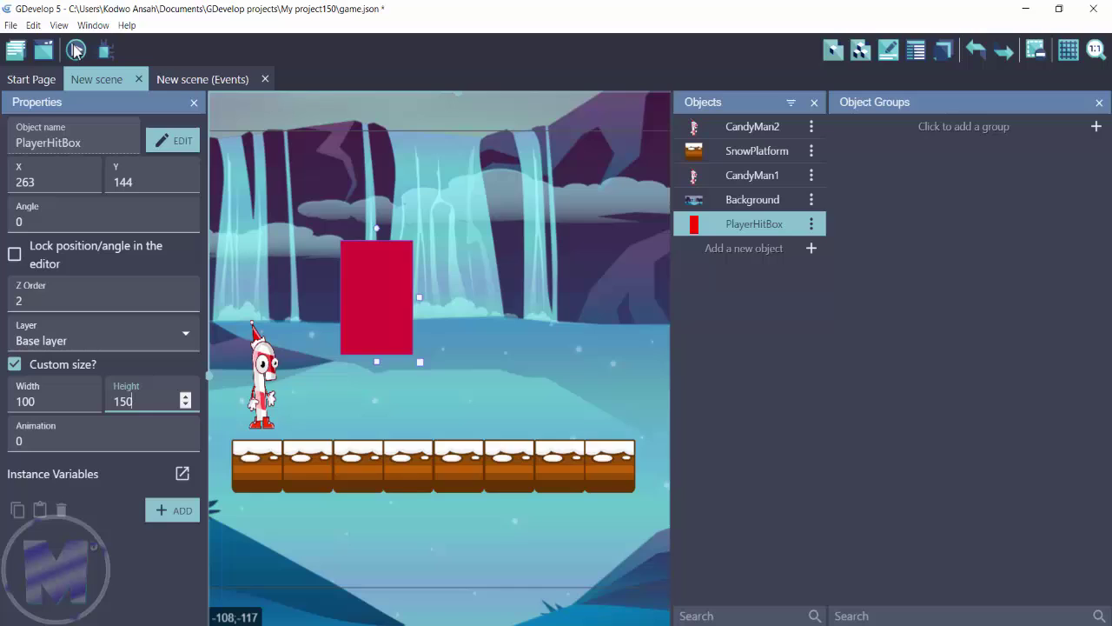
Preview the 150-high hitbox, reduce PlayerHitBox's height to 148, and preview again.
click(75, 51)
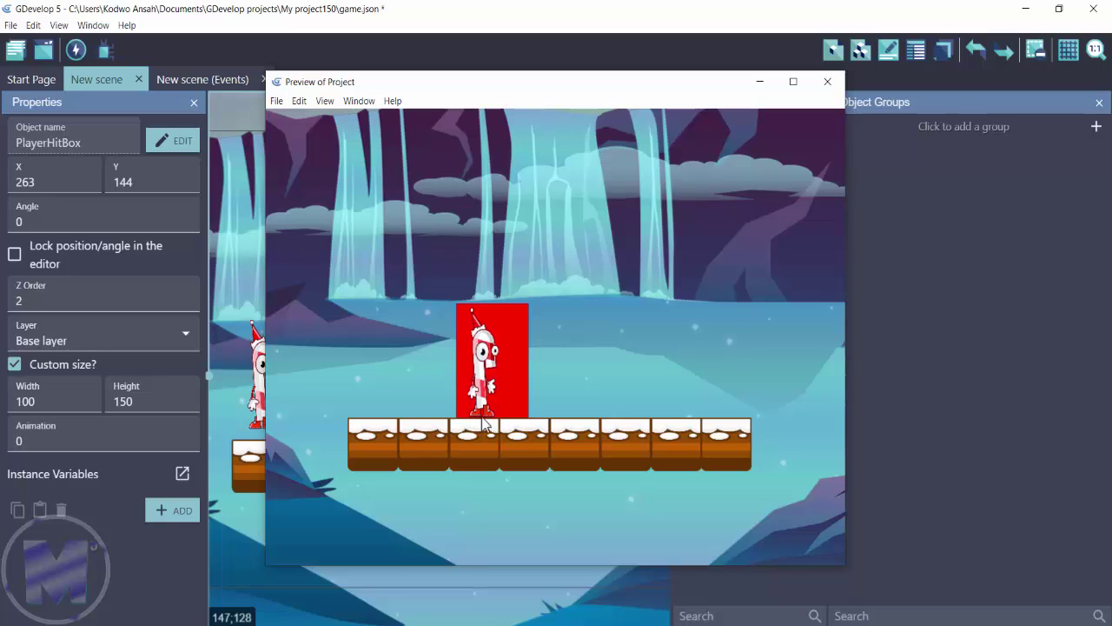
click(827, 81)
click(128, 401)
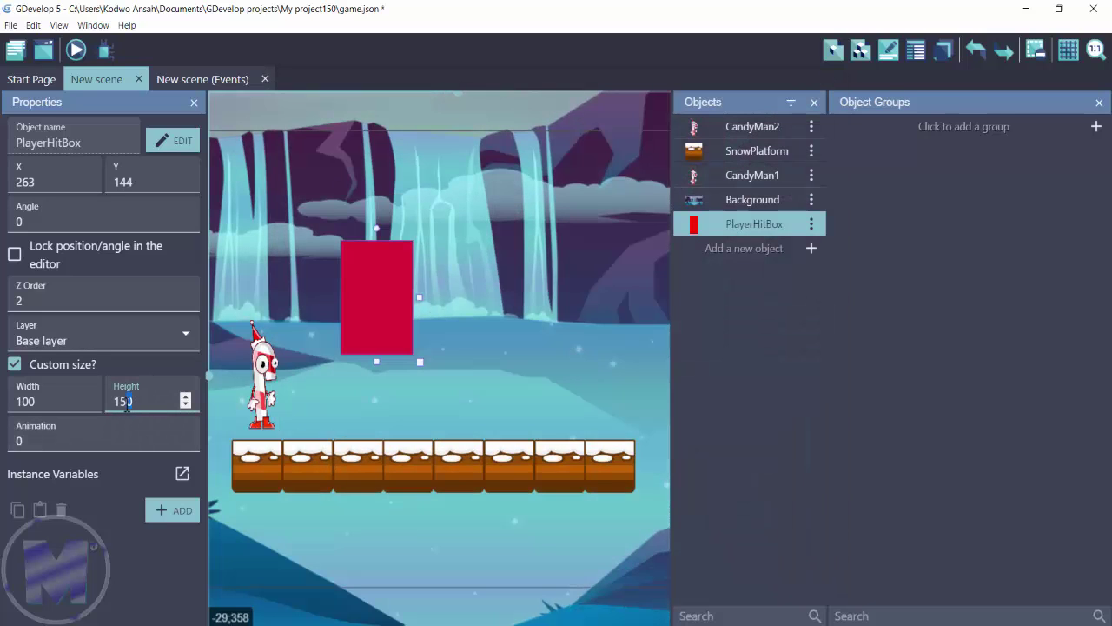
drag(127, 401, 124, 402)
text(4)
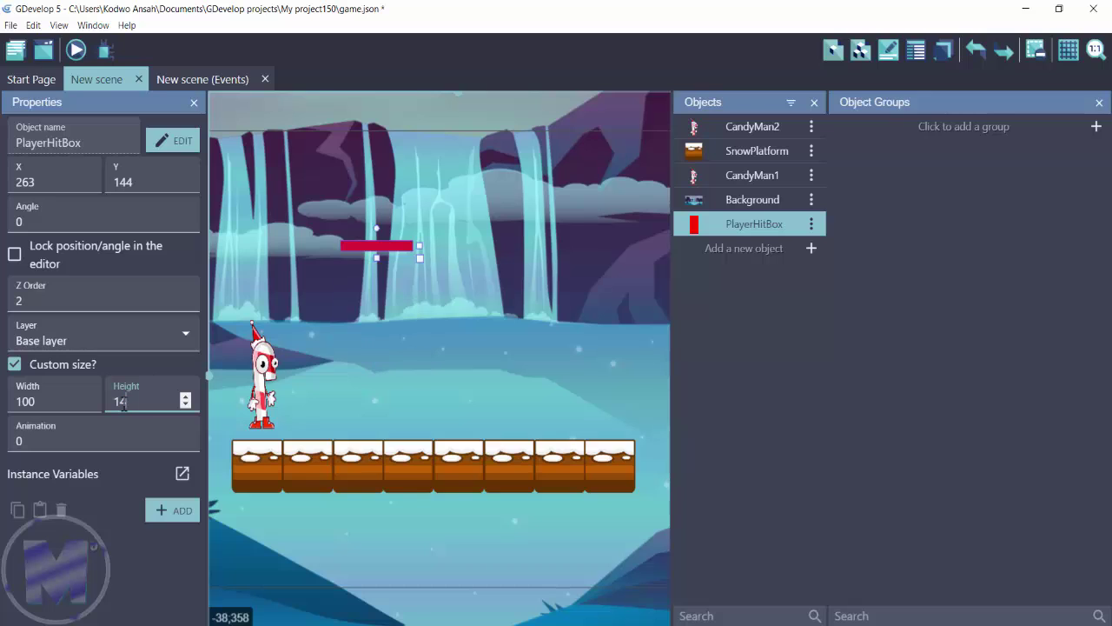
text(8)
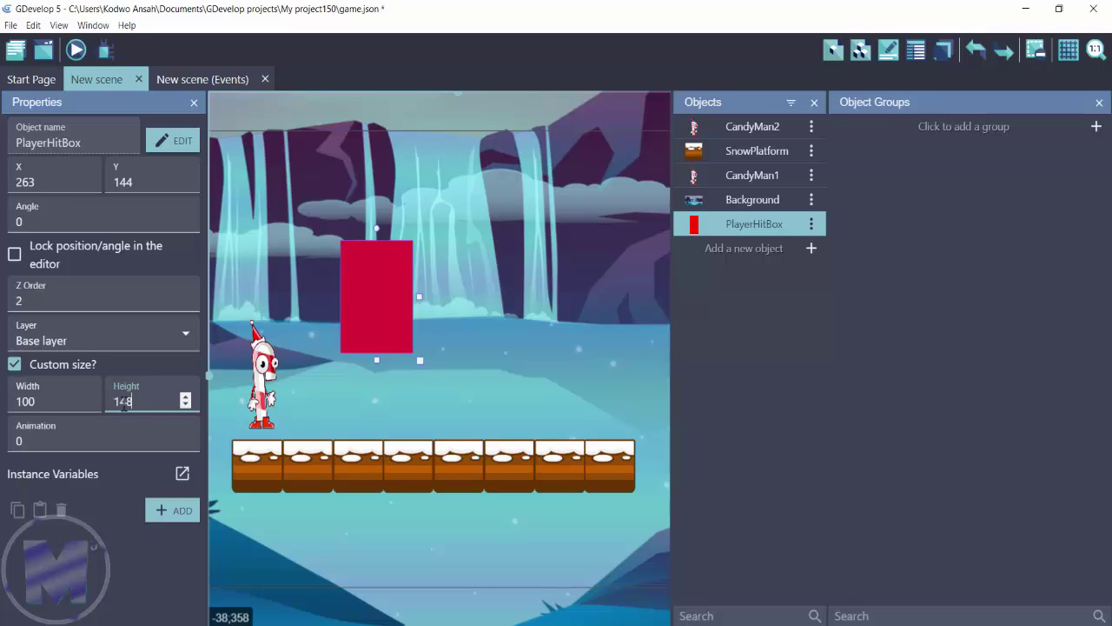
click(76, 51)
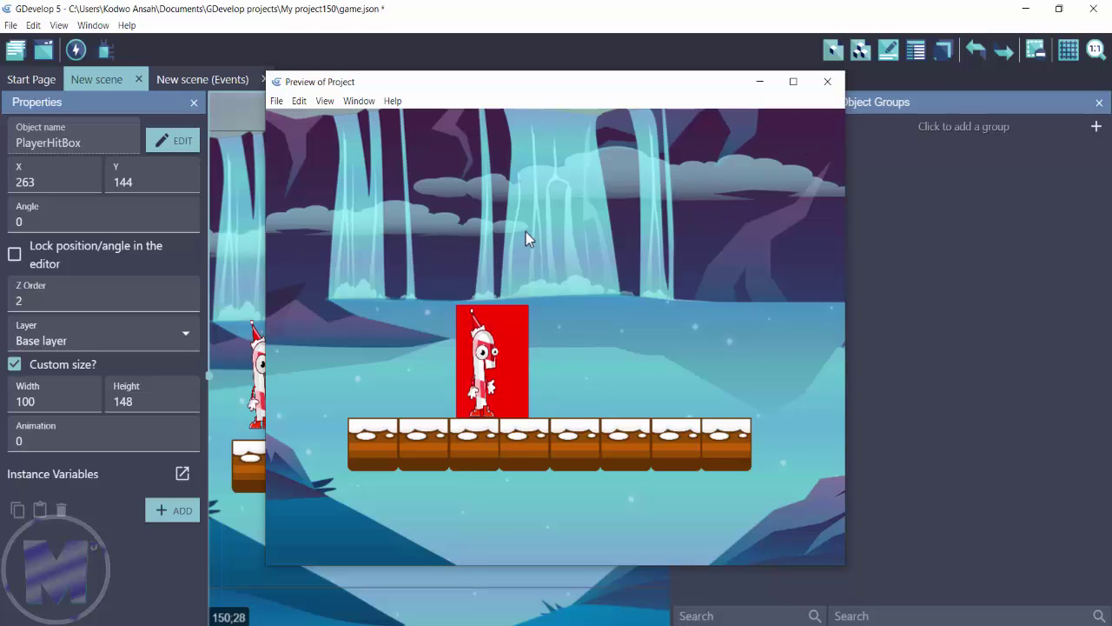
click(827, 81)
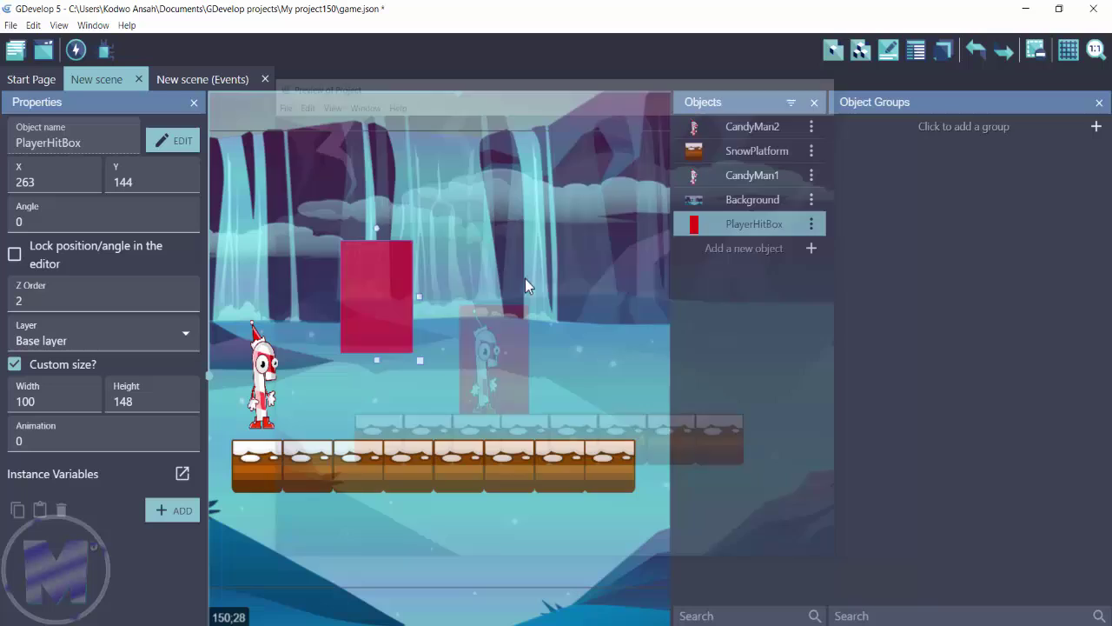
Add a new event with the 'At the beginning of the scene' condition.
click(224, 79)
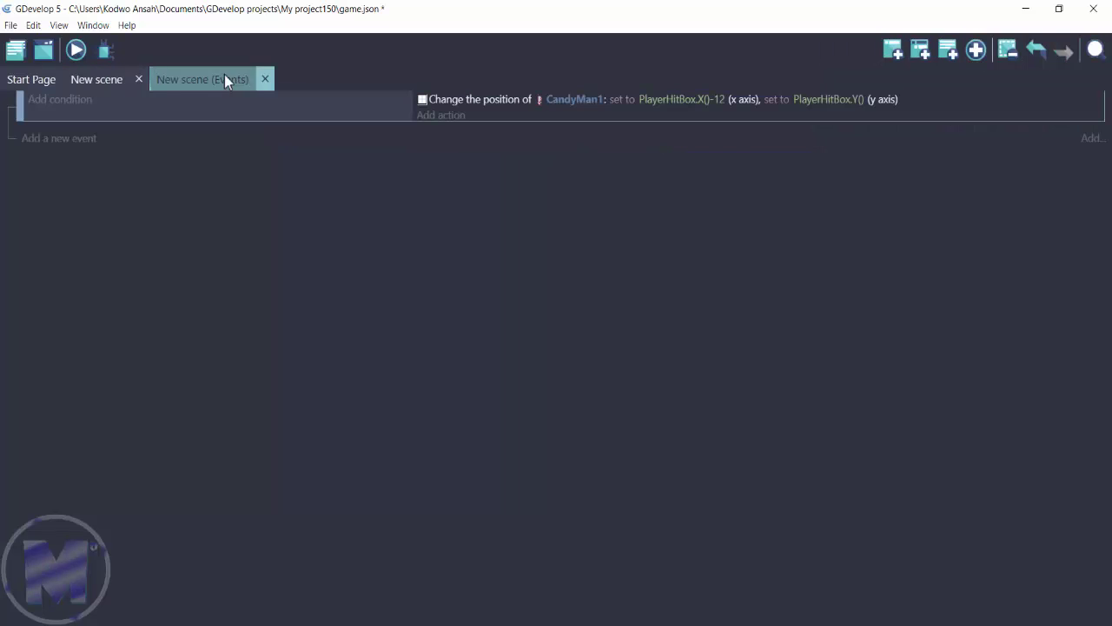
click(893, 50)
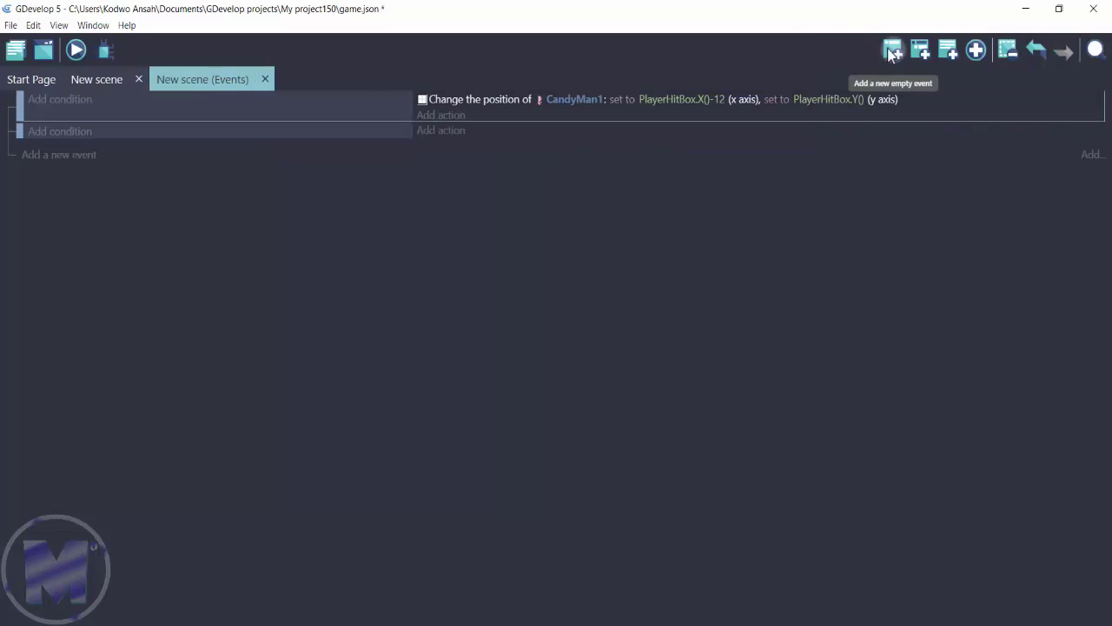
click(69, 138)
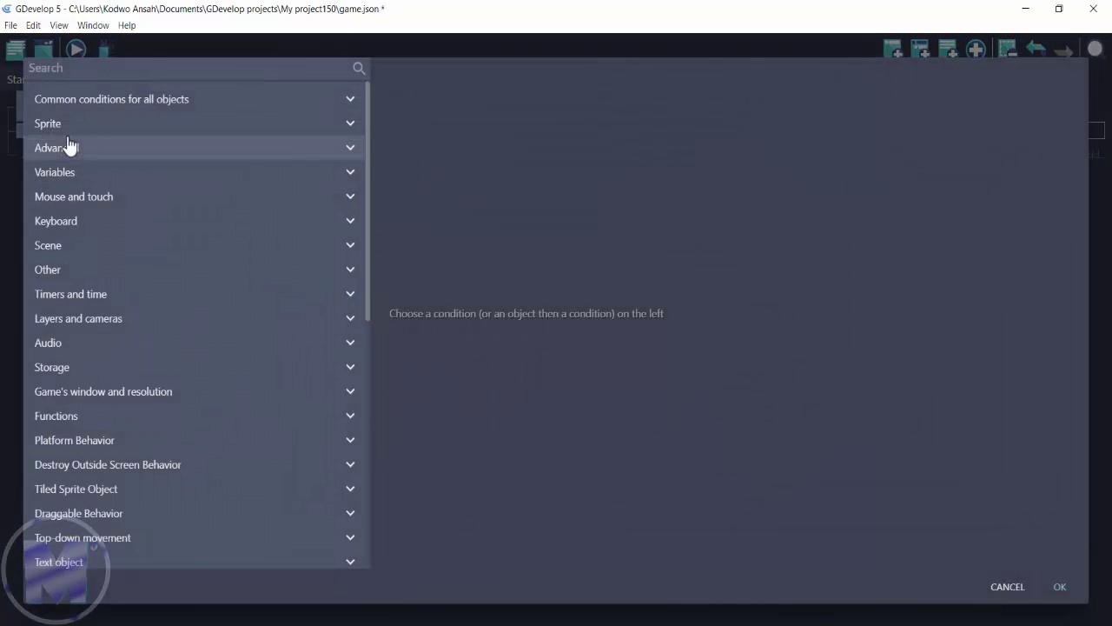
text(at the)
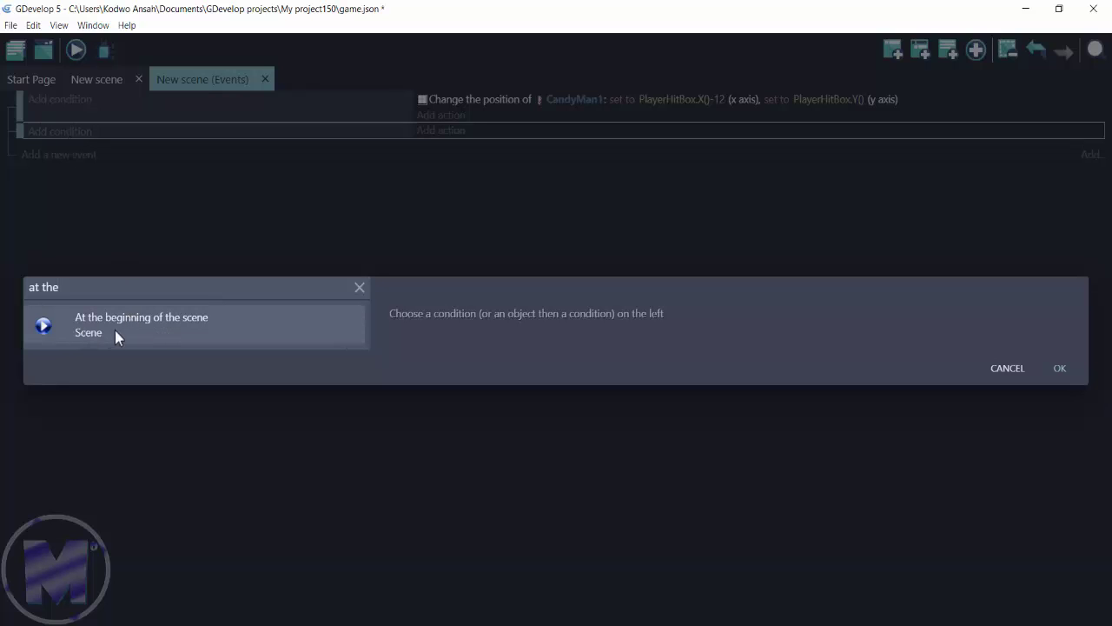
click(207, 327)
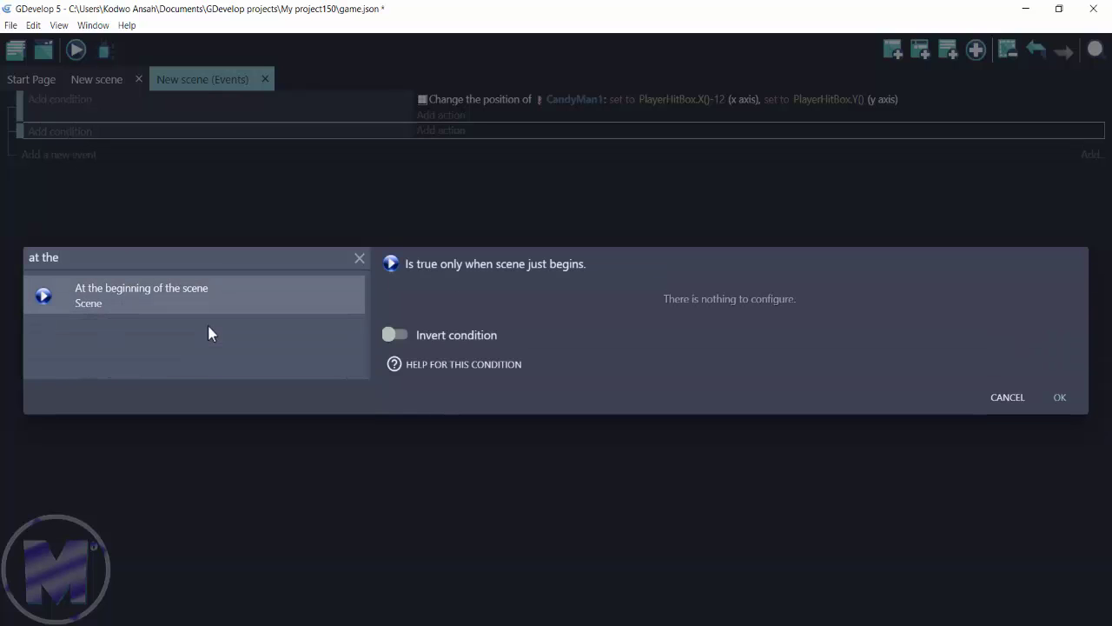
click(1057, 397)
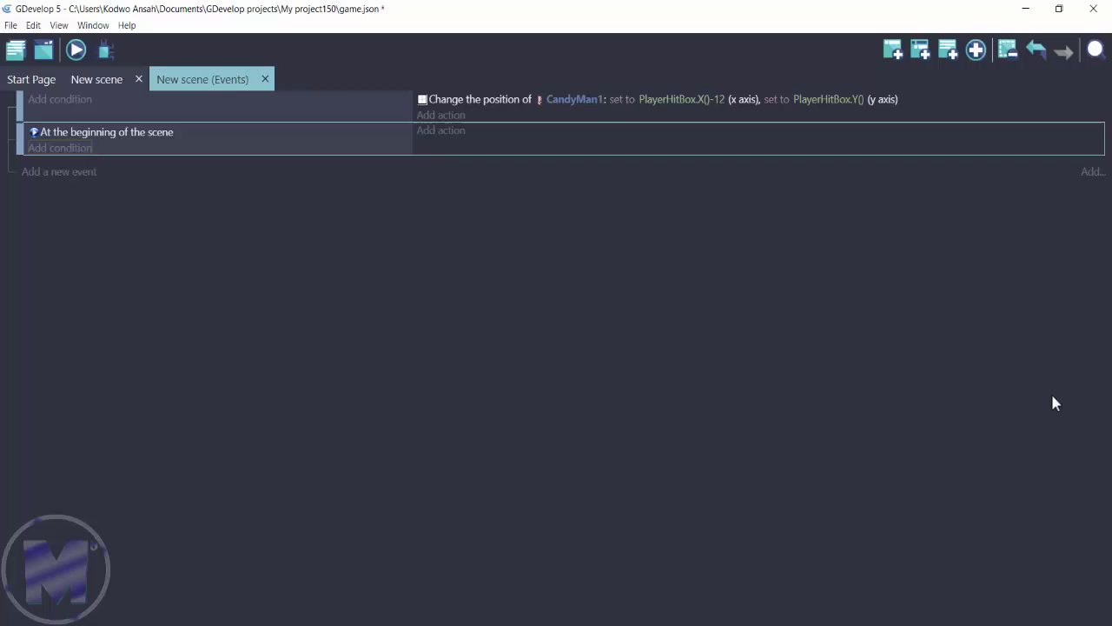
Give that event a Hide action targeting PlayerHitBox.
click(450, 138)
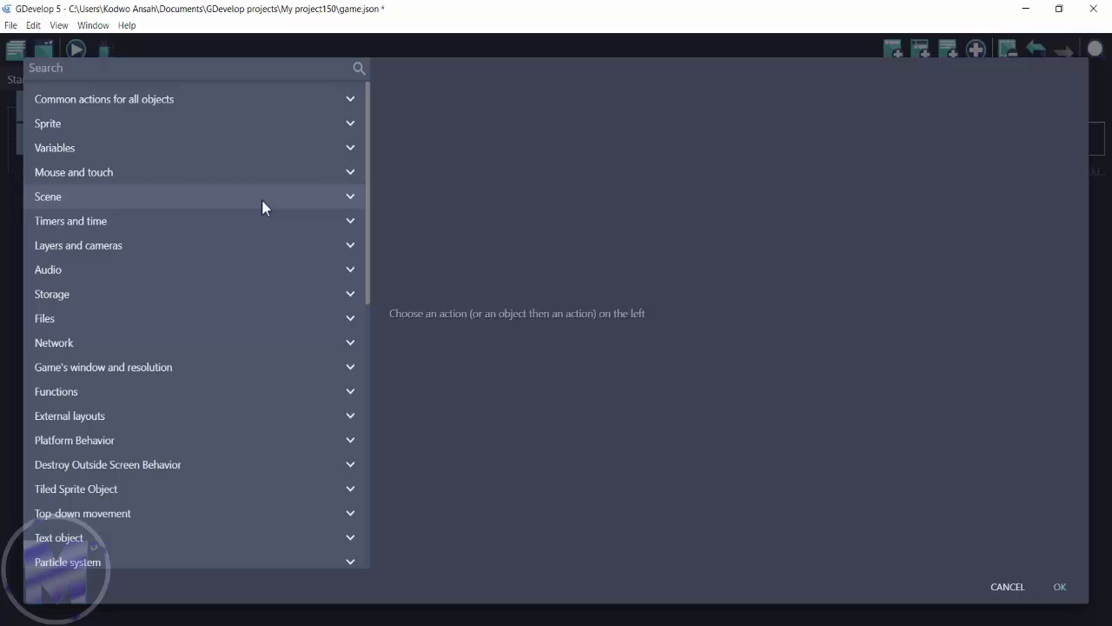
text(hide)
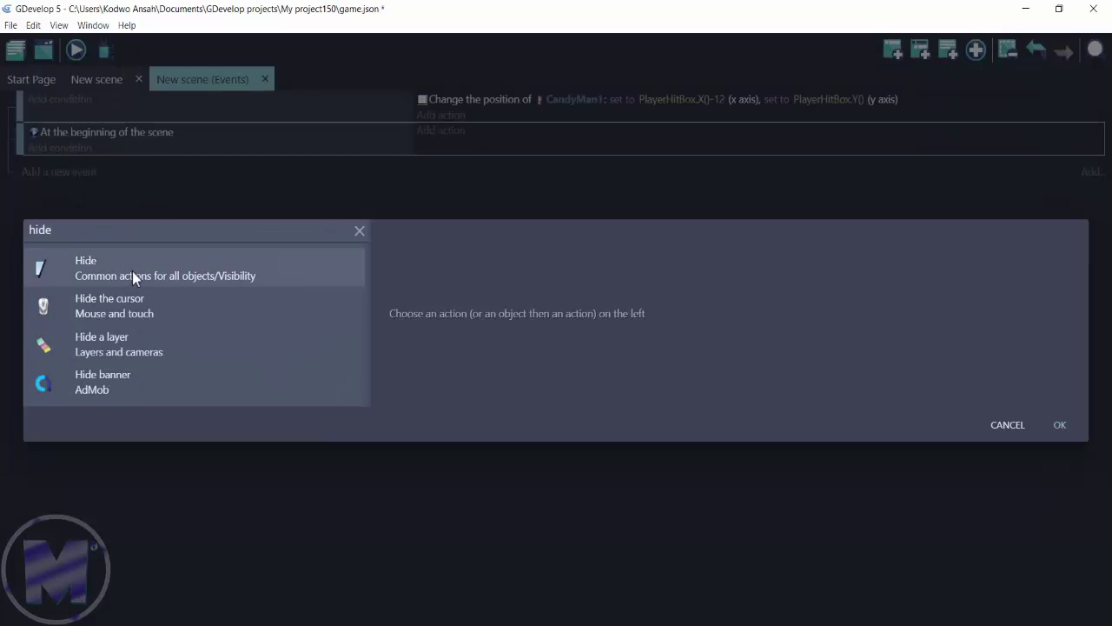
click(132, 271)
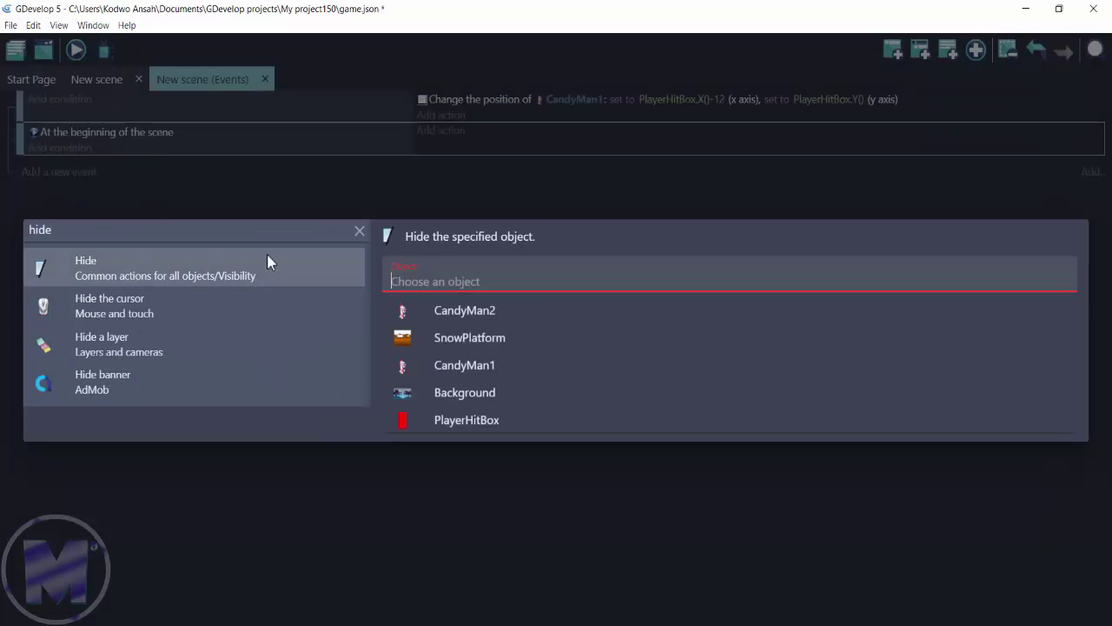
click(450, 425)
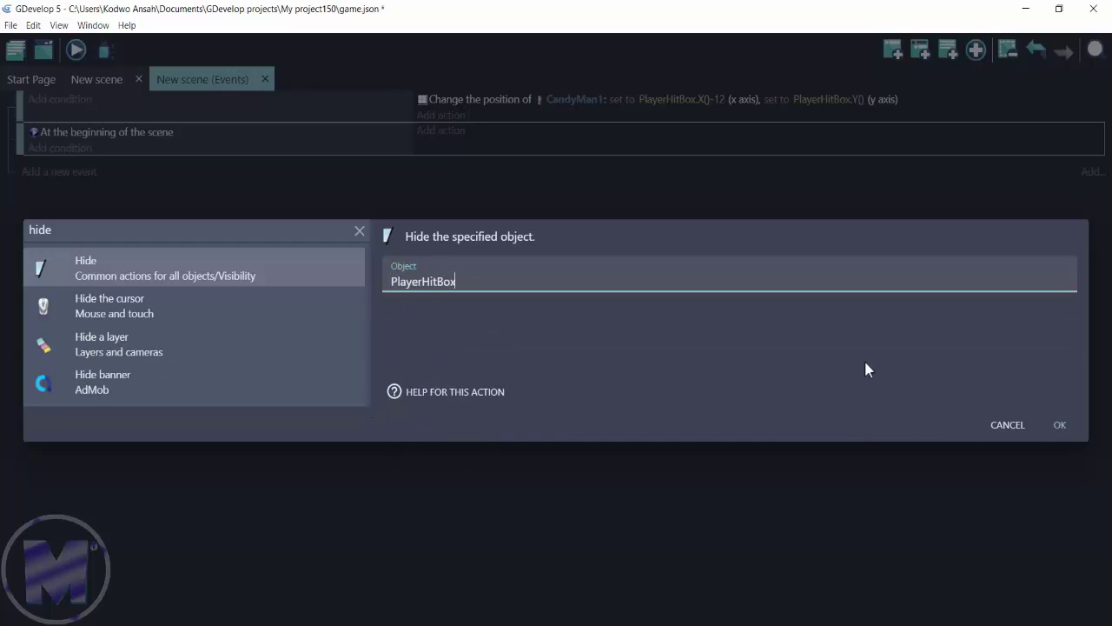
click(1060, 425)
Launch the preview and walk CandyMan1 left and right along the platform.
click(85, 86)
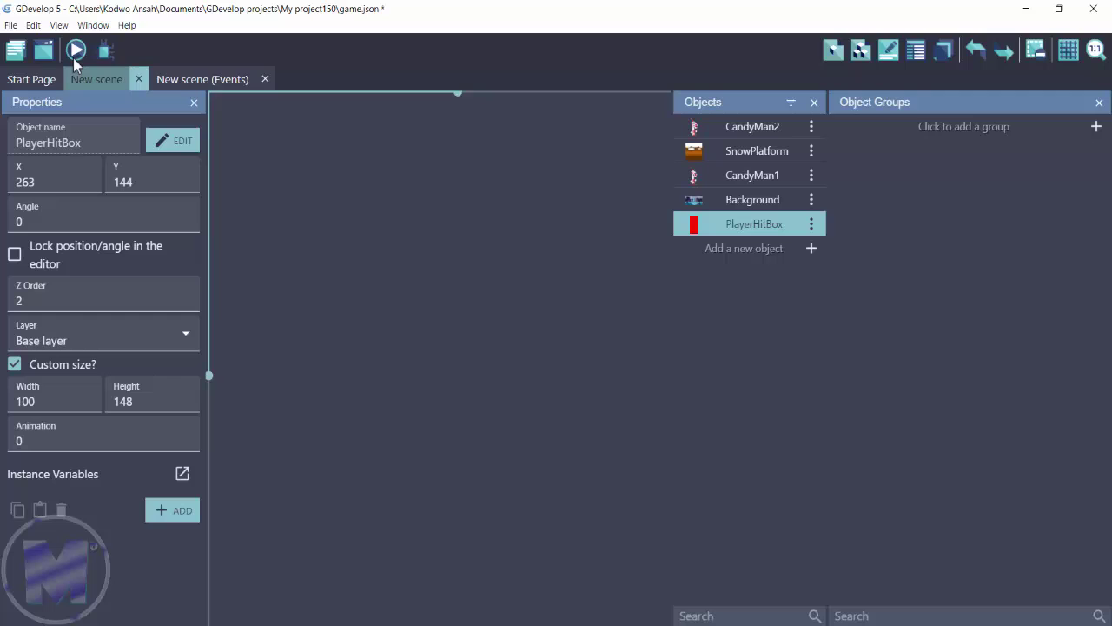
click(74, 53)
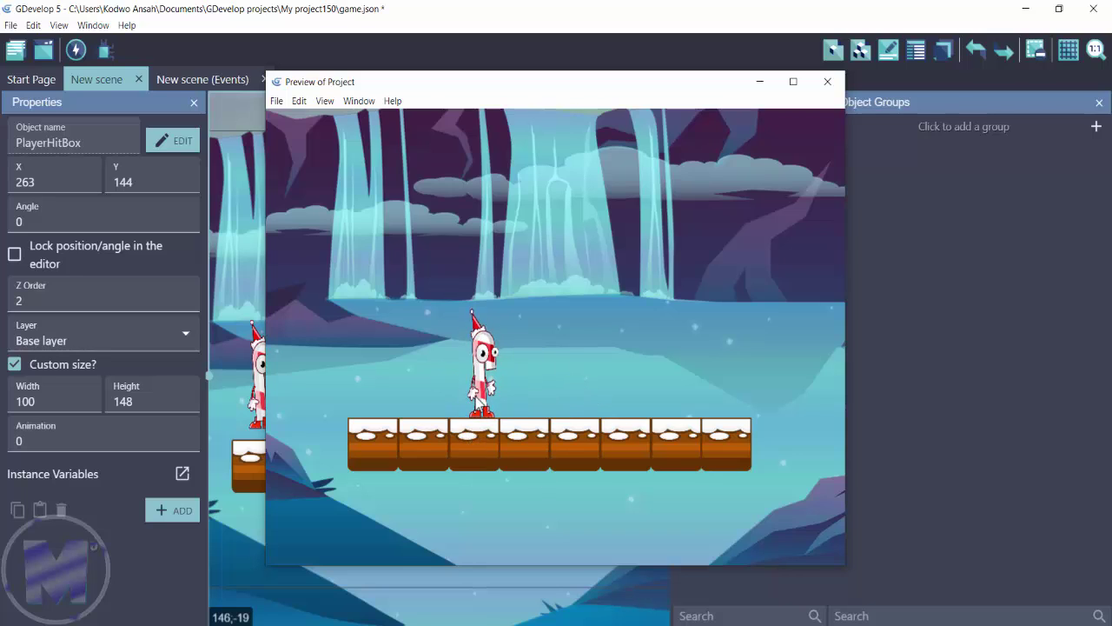
key(Right)
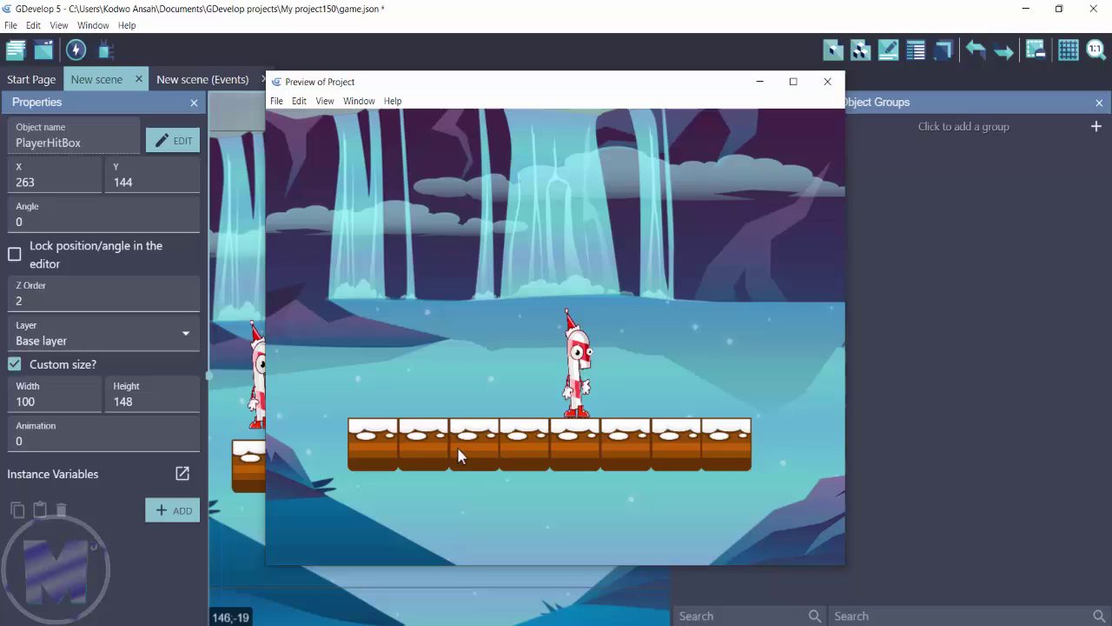
key(Left)
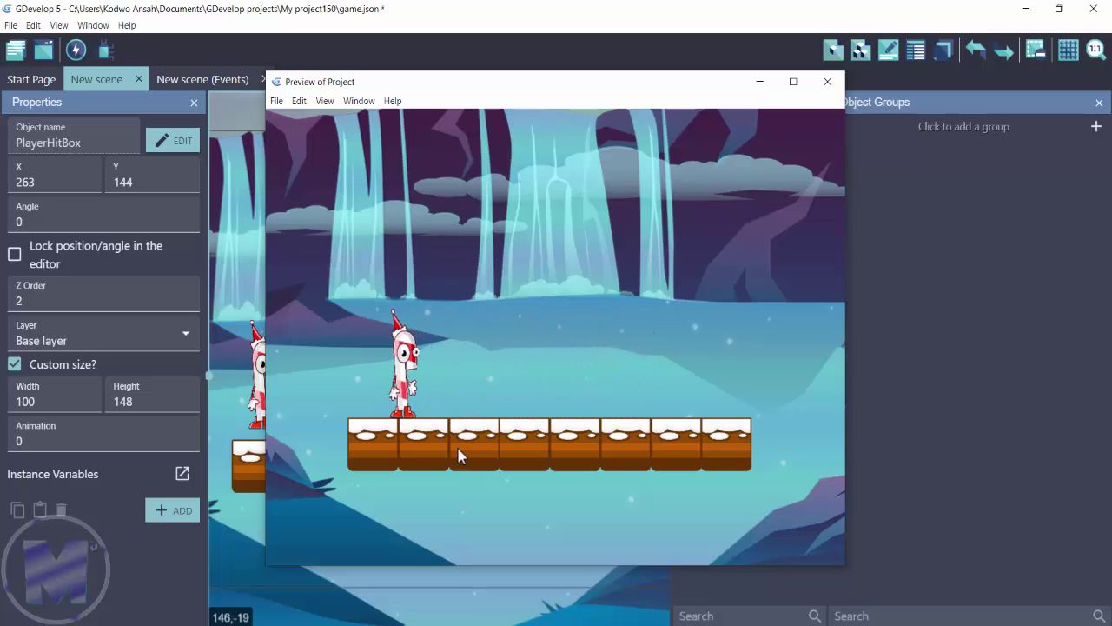
key(Right)
key(Left)
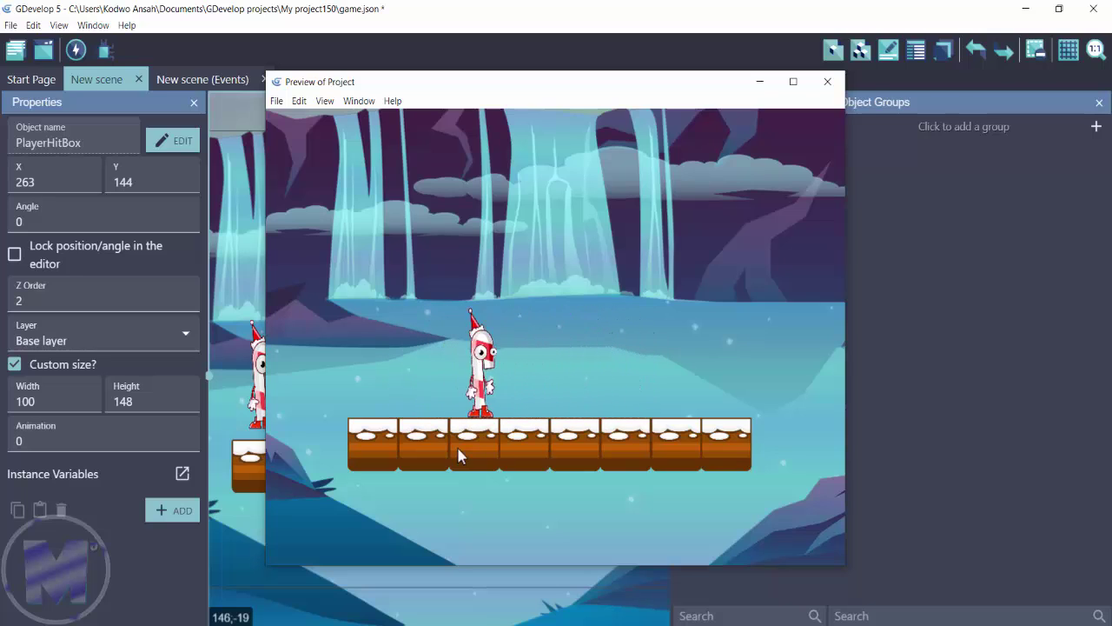
key(Right)
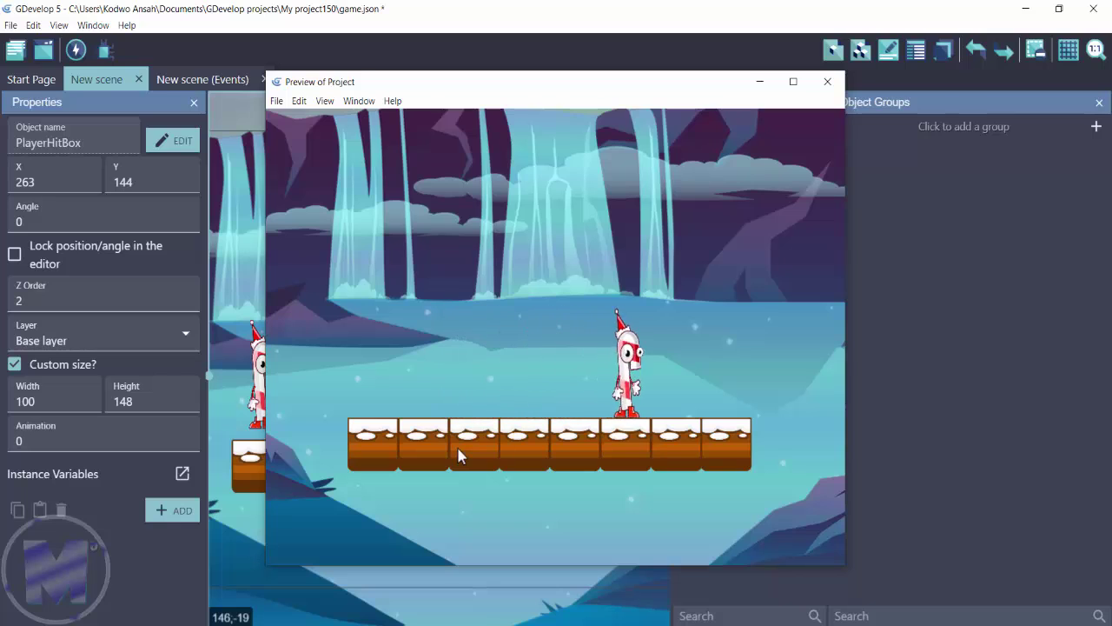
key(Left)
key(Right)
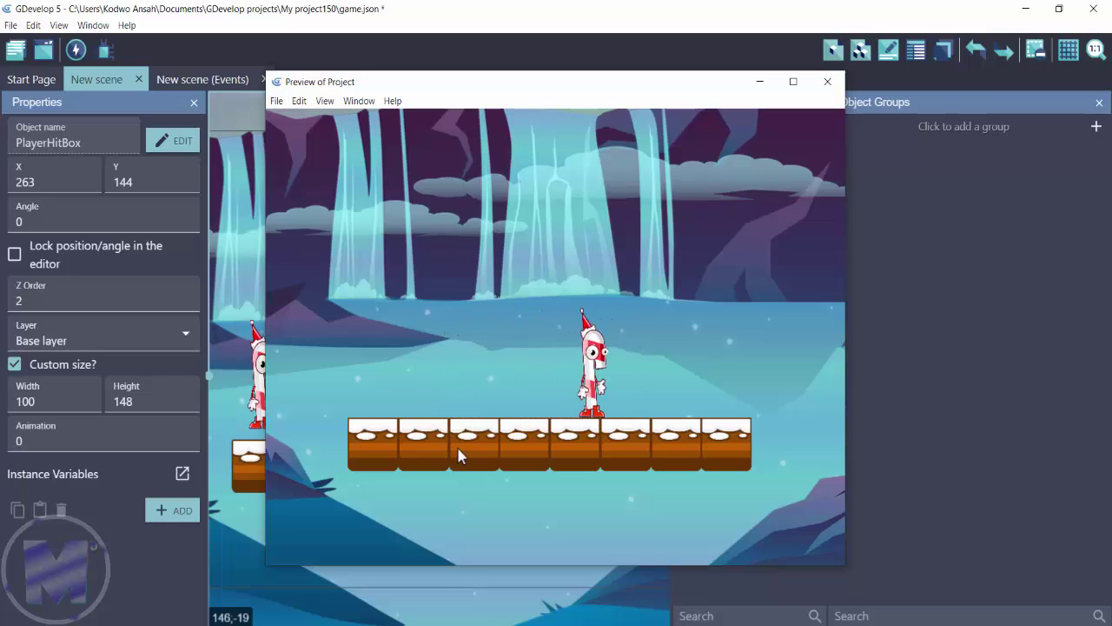
key(Left)
key(Right)
Make CandyMan1 jump several times while steering left and right.
key(space)
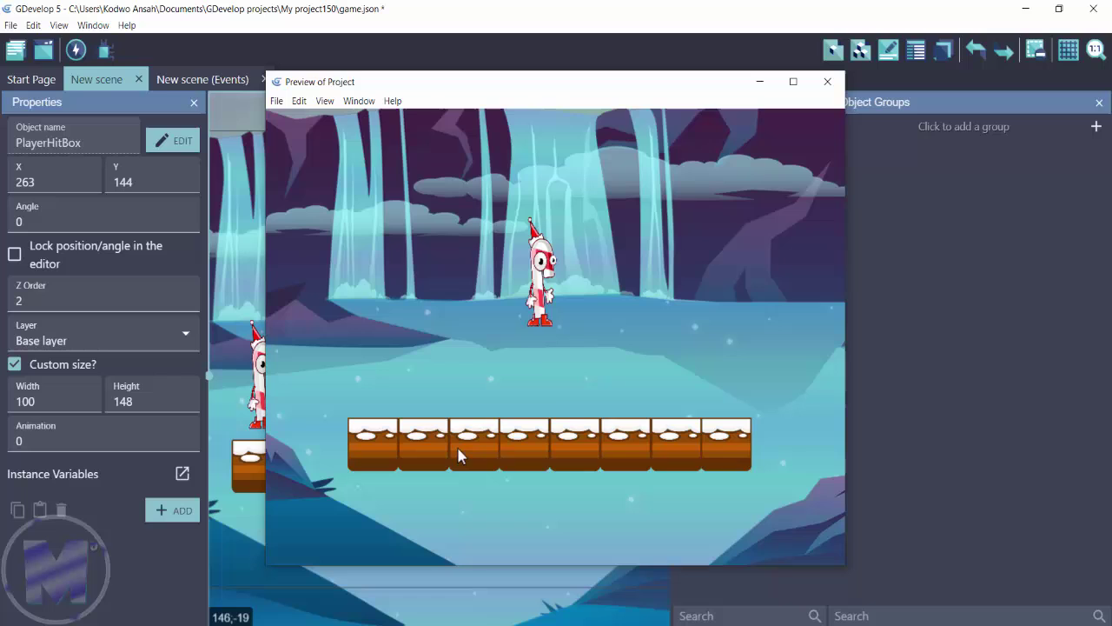
key(Right)
key(space)
key(Left)
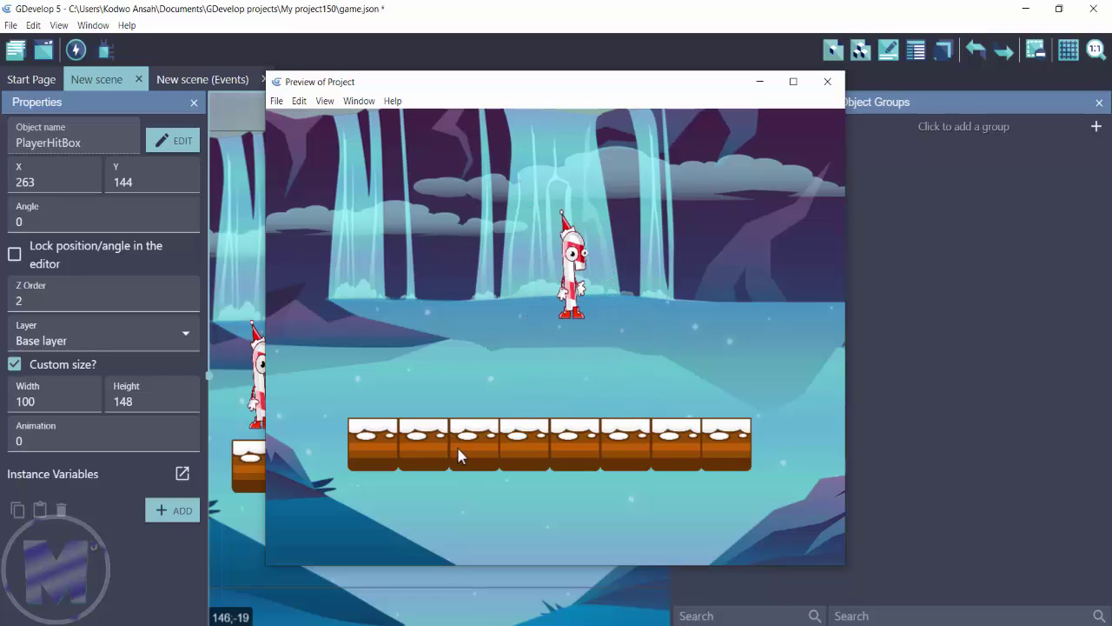
key(Right)
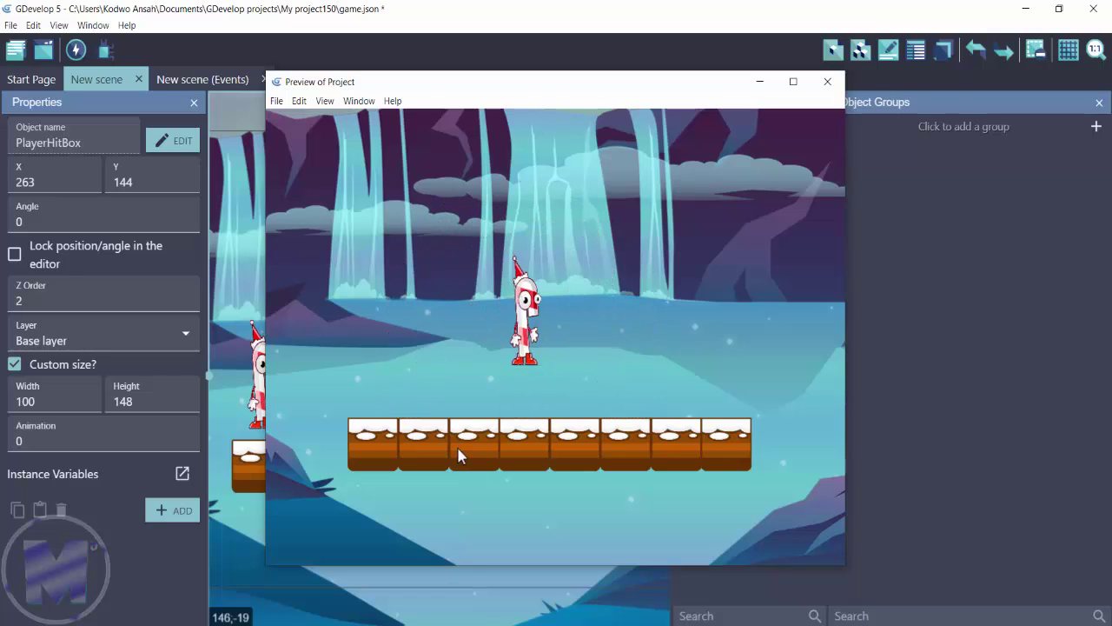
key(space)
key(Left)
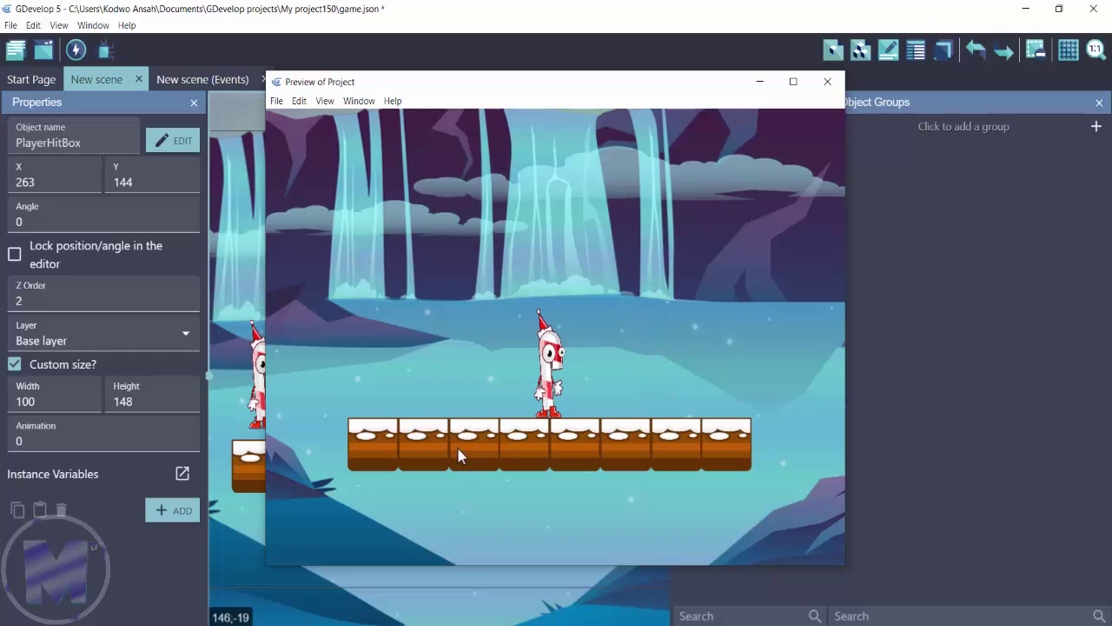